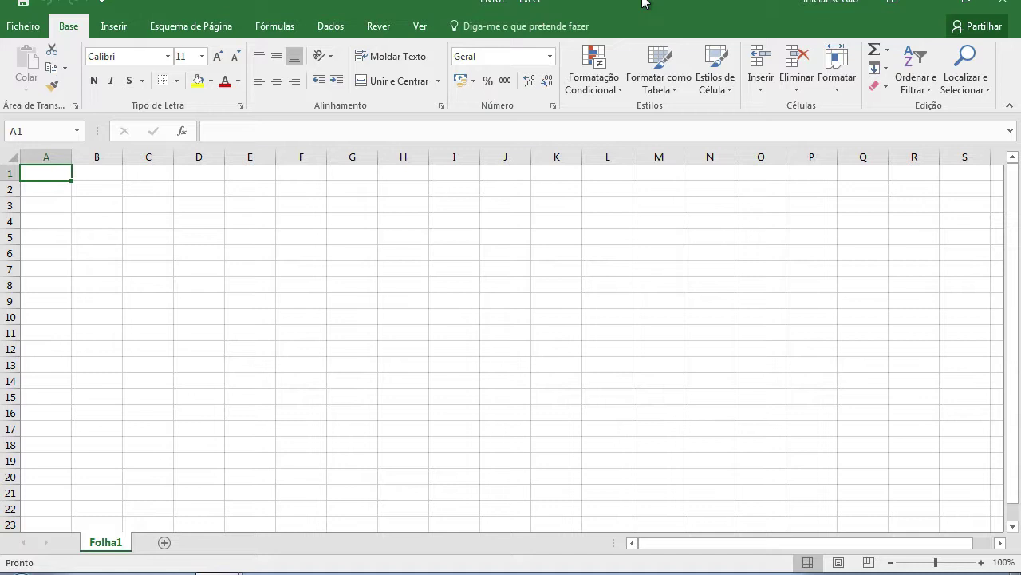
- Enter the title LISTA DE NASCIMENTOS - 23-01-2007 in B2 and the heading Hora in B3
{"action": "left_click", "coordinate": [104, 194]}
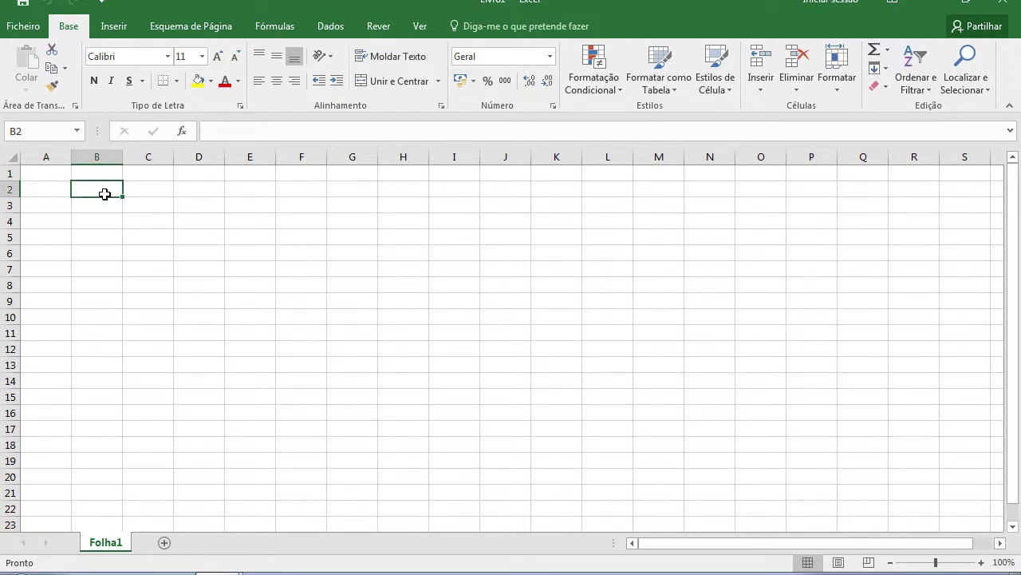
{"action": "type", "text": "Ll"}
{"action": "type", "text": "S"}
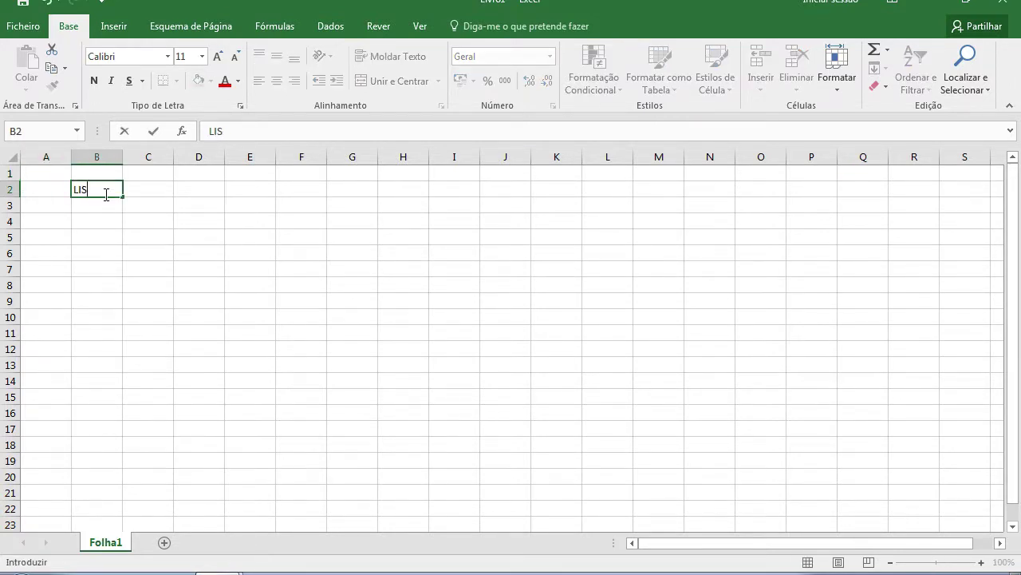
{"action": "type", "text": "TA DE NASCIMENTOS"}
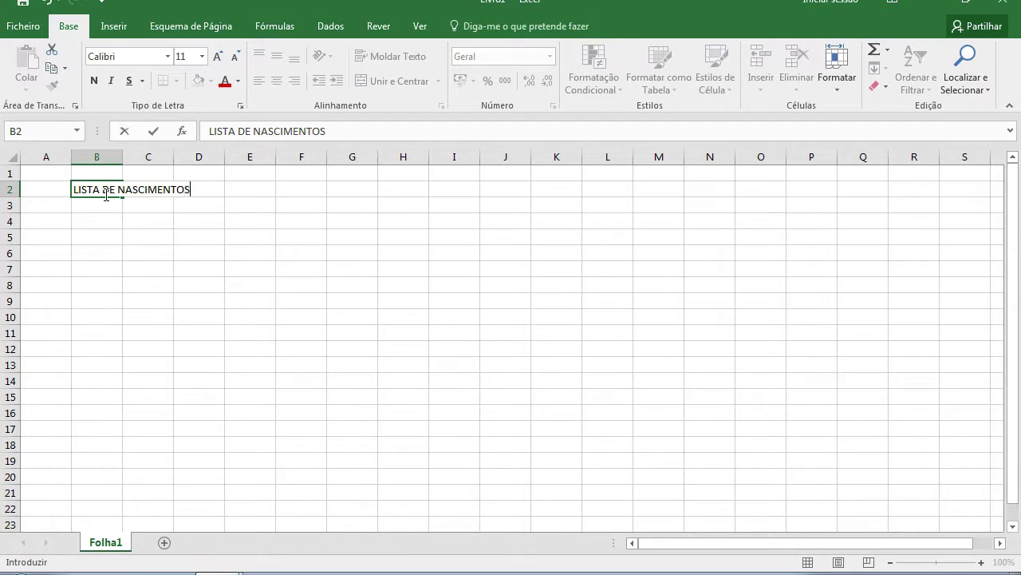
{"action": "type", "text": " - 23-"}
{"action": "type", "text": "01-20"}
{"action": "type", "text": "07"}
{"action": "key", "text": "Return"}
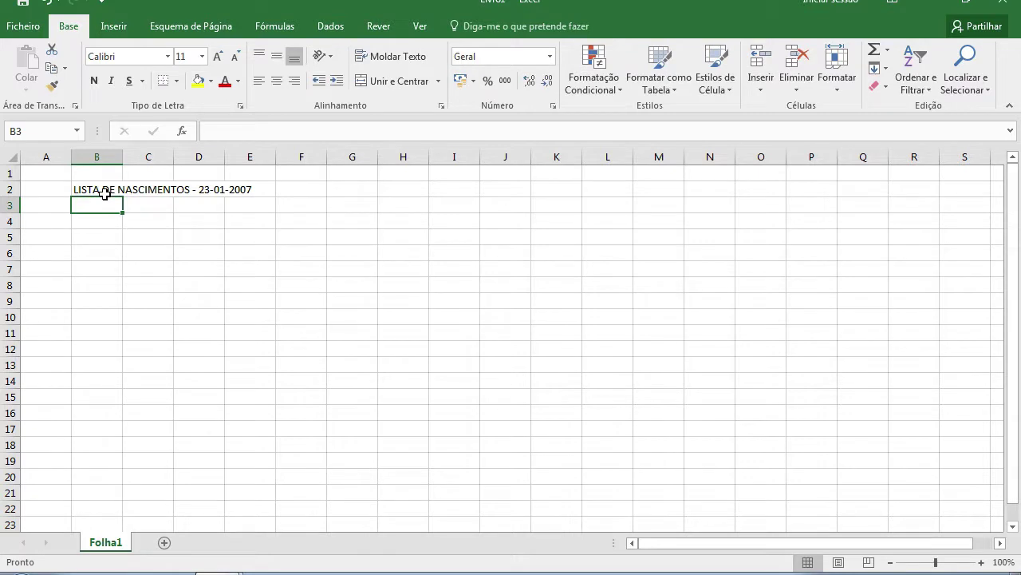
{"action": "type", "text": "NOME"}
{"action": "key", "text": "BackSpace"}
{"action": "key", "text": "BackSpace"}
{"action": "key", "text": "BackSpace"}
{"action": "key", "text": "BackSpace"}
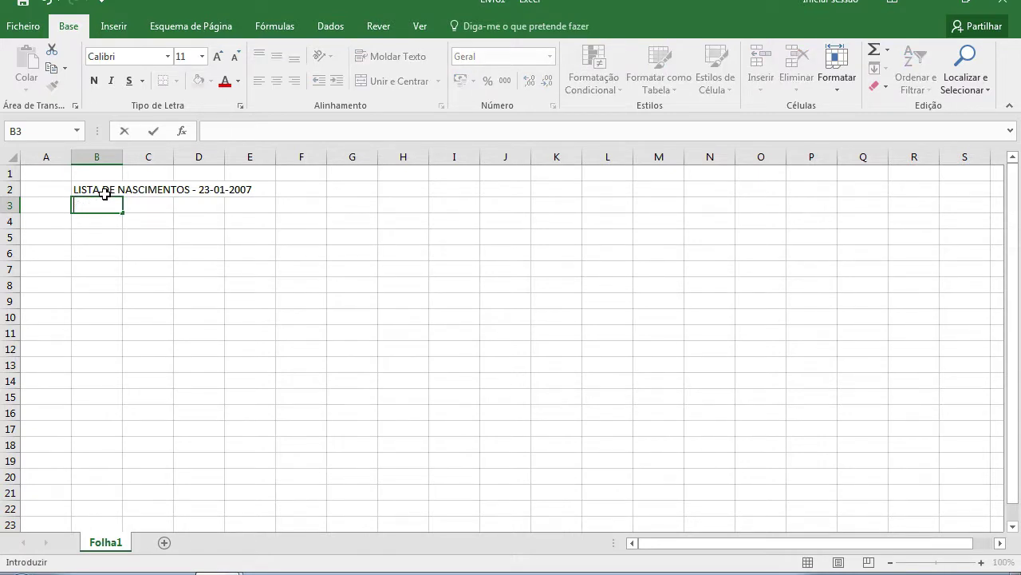
{"action": "type", "text": "Hora"}
{"action": "key", "text": "Return"}
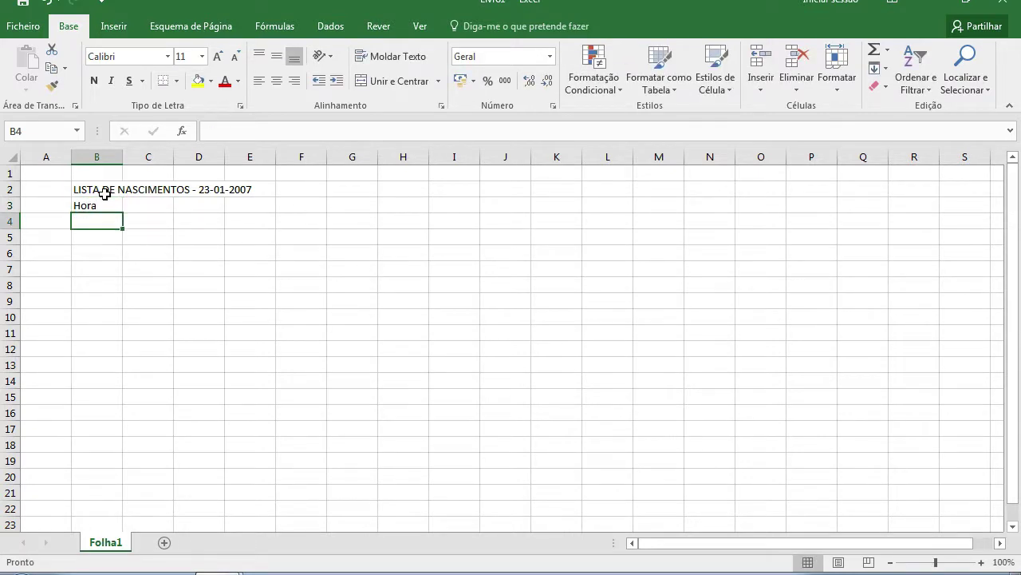
- Enter birth times 00:01, 03:34, 07:34, 09:00, 12:00, 17:00, 17:45, 22:00, 23:45 in B4:B12
{"action": "type", "text": "09"}
{"action": "key", "text": "BackSpace"}
{"action": "key", "text": "BackSpace"}
{"action": "type", "text": "9"}
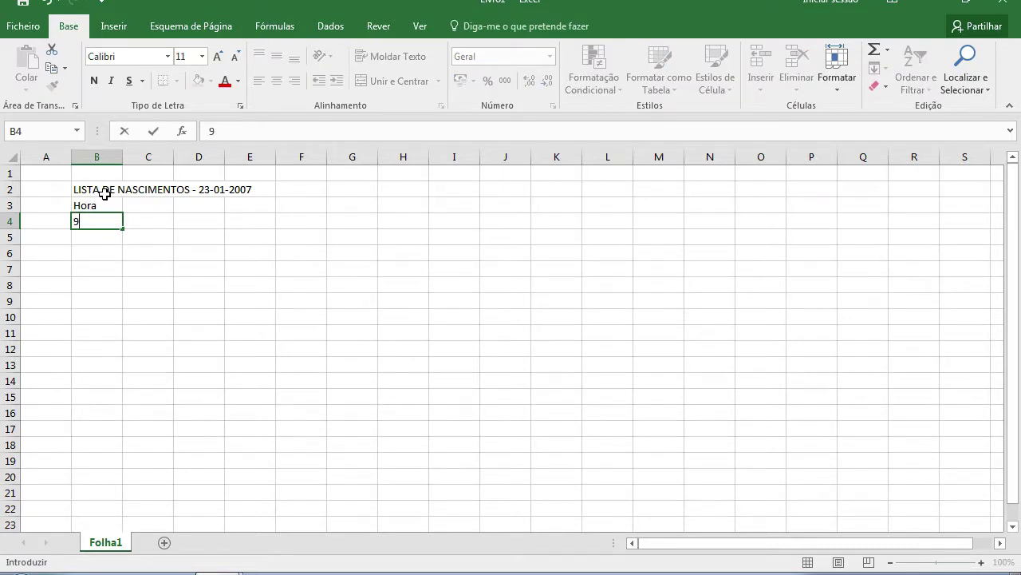
{"action": "key", "text": "BackSpace"}
{"action": "type", "text": "0:0"}
{"action": "type", "text": "1"}
{"action": "key", "text": "Return"}
{"action": "type", "text": "2"}
{"action": "key", "text": "BackSpace"}
{"action": "type", "text": "3"}
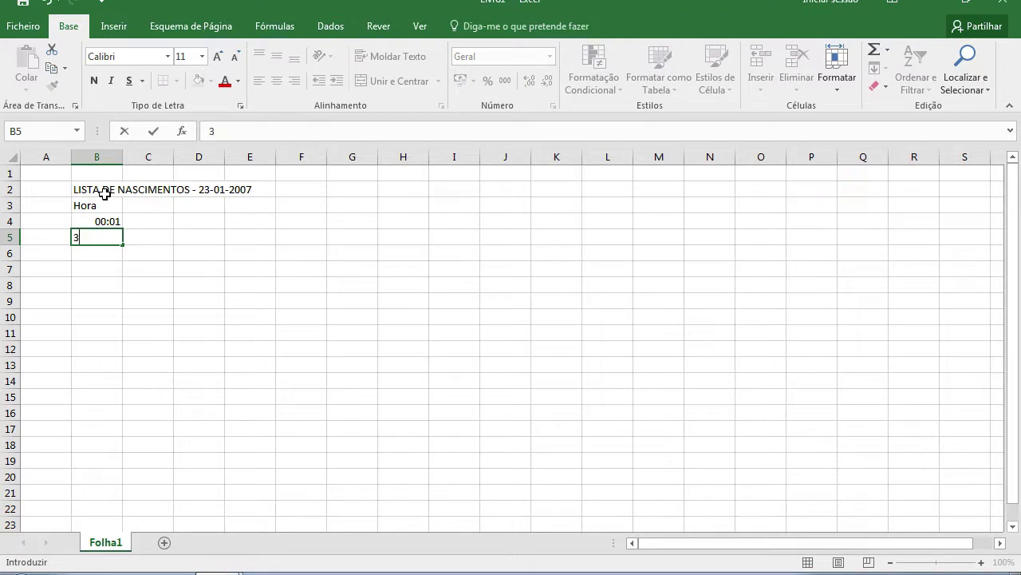
{"action": "type", "text": ":34"}
{"action": "key", "text": "Return"}
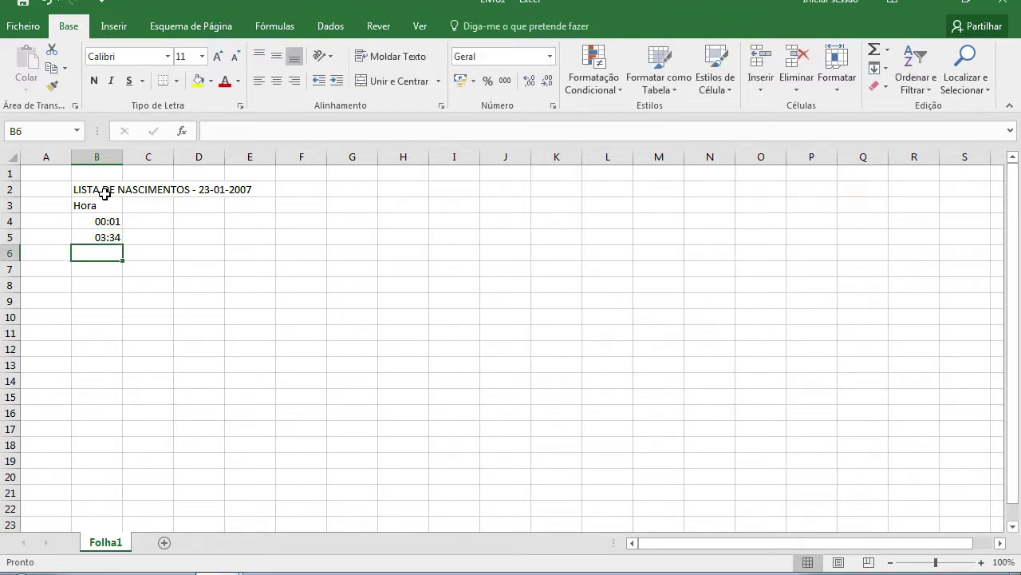
{"action": "type", "text": "07:34"}
{"action": "key", "text": "Return"}
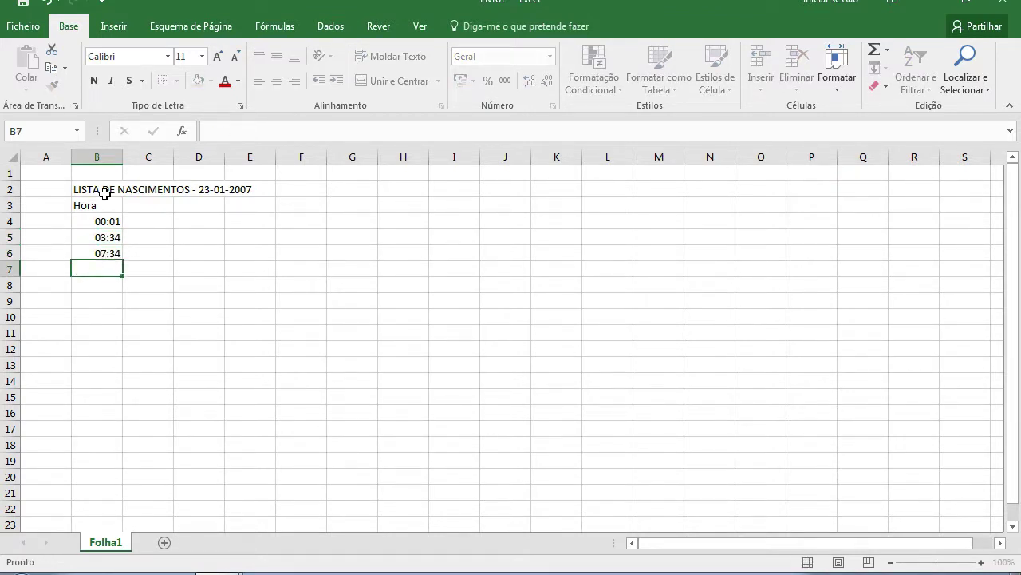
{"action": "type", "text": "9"}
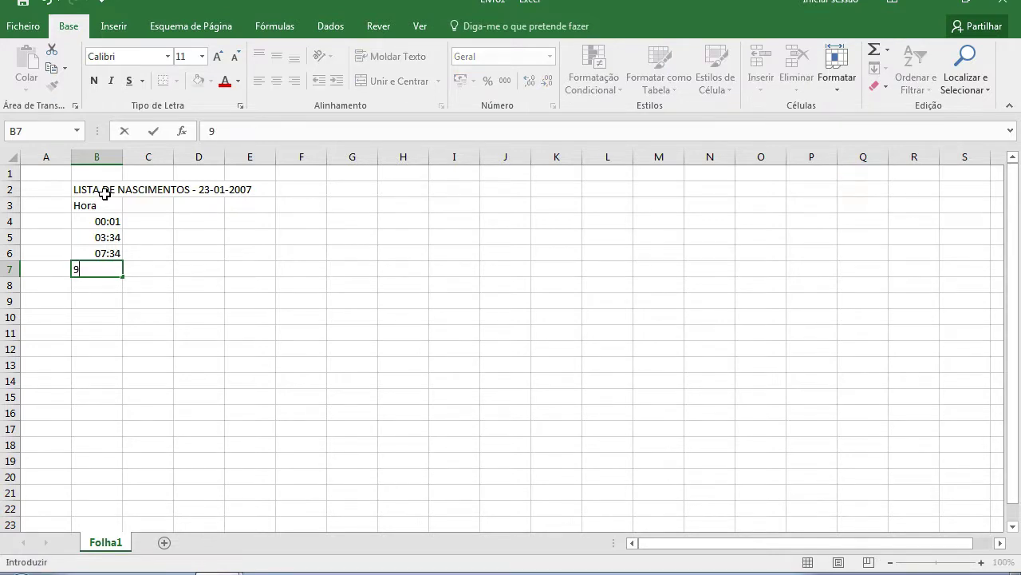
{"action": "type", "text": ":00"}
{"action": "key", "text": "Return"}
{"action": "type", "text": "12"}
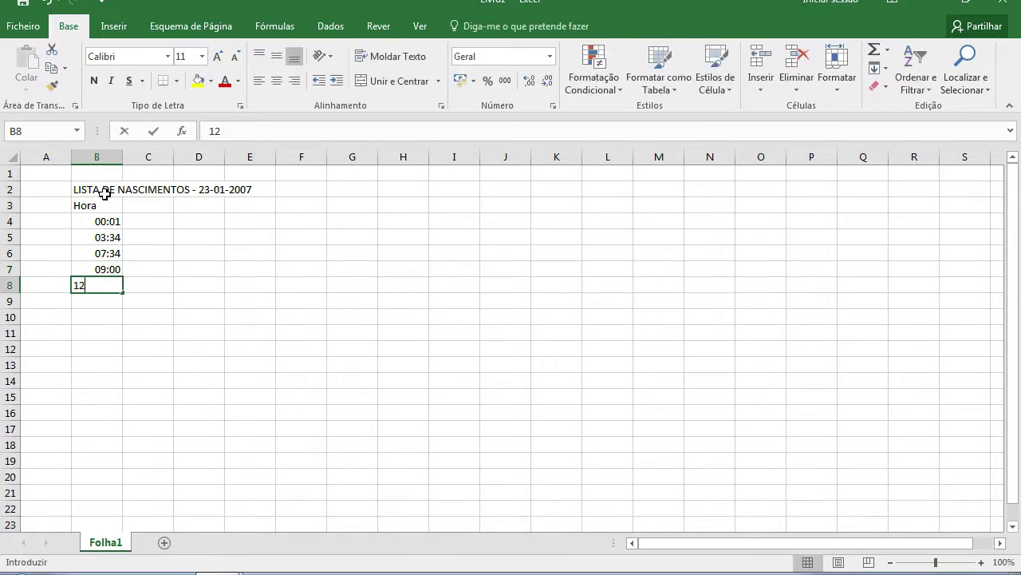
{"action": "type", "text": ":00"}
{"action": "key", "text": "Return"}
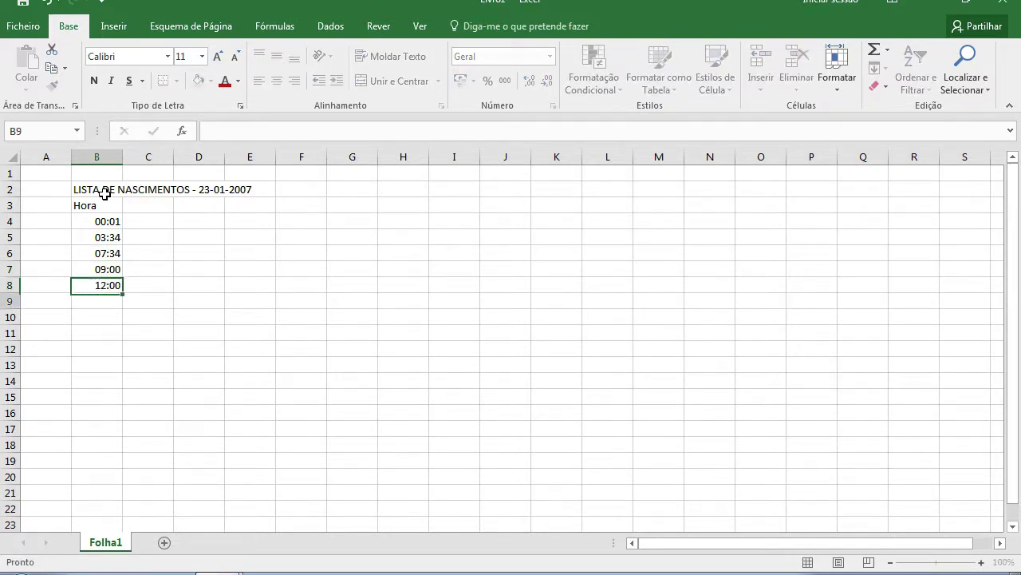
{"action": "type", "text": "17:00"}
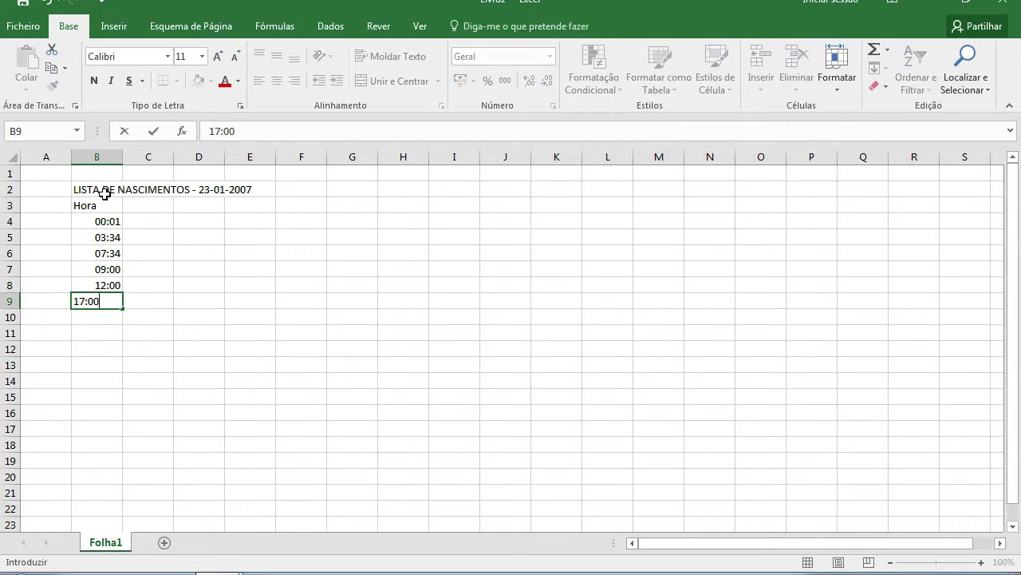
{"action": "key", "text": "Return"}
{"action": "type", "text": "17:45"}
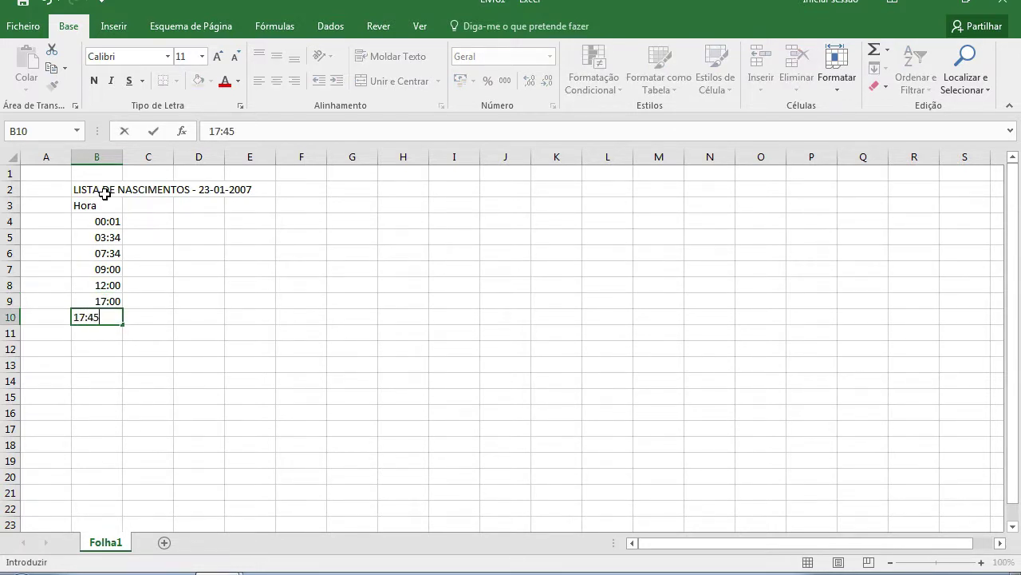
{"action": "key", "text": "Return"}
{"action": "type", "text": "22:00"}
{"action": "key", "text": "Return"}
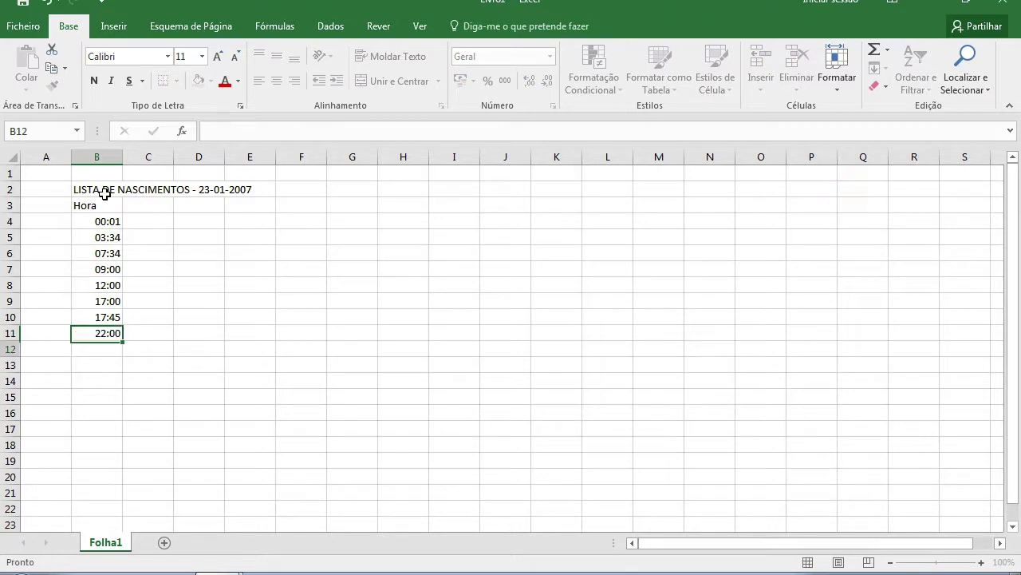
{"action": "type", "text": "23"}
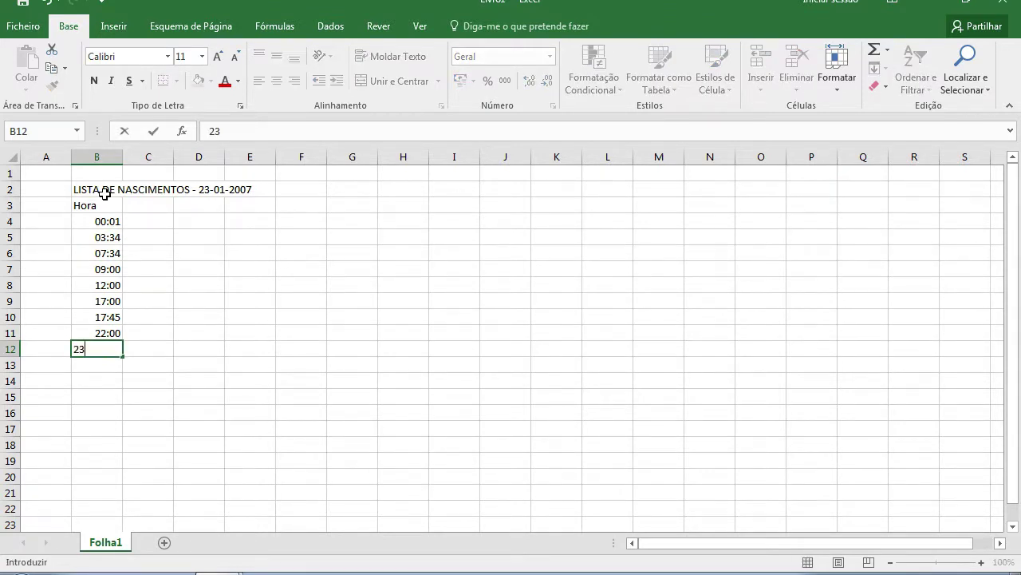
{"action": "type", "text": ":45"}
{"action": "key", "text": "Return"}
{"action": "key", "text": "Up"}
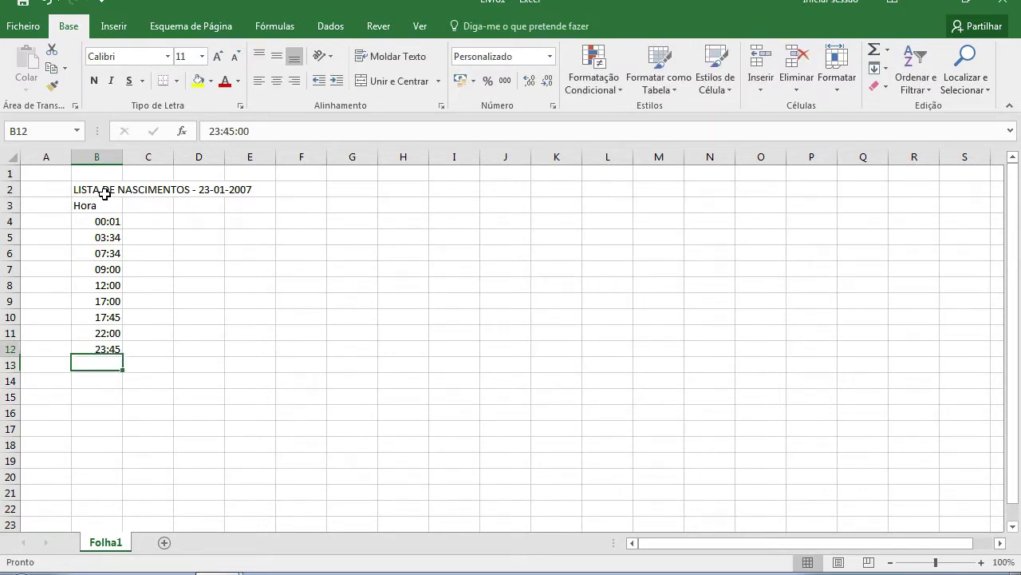
{"action": "key", "text": "Up"}
{"action": "key", "text": "Up"}
{"action": "key", "text": "Up"}
{"action": "key", "text": "Up"}
{"action": "key", "text": "Up"}
{"action": "key", "text": "Up"}
{"action": "key", "text": "Up"}
{"action": "key", "text": "Up"}
- Head C3 Sexo and enter Masculino, Masculino, Feminino, Masculino, Feminino, Feminino, Feminino, Masculino, Masculino in C4:C12
{"action": "key", "text": "Right"}
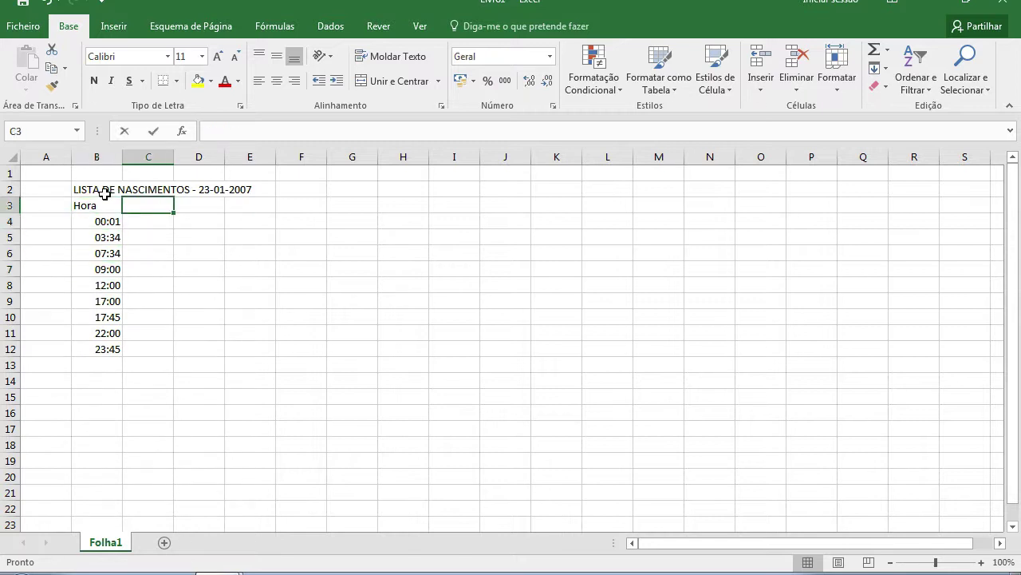
{"action": "type", "text": "Sexo"}
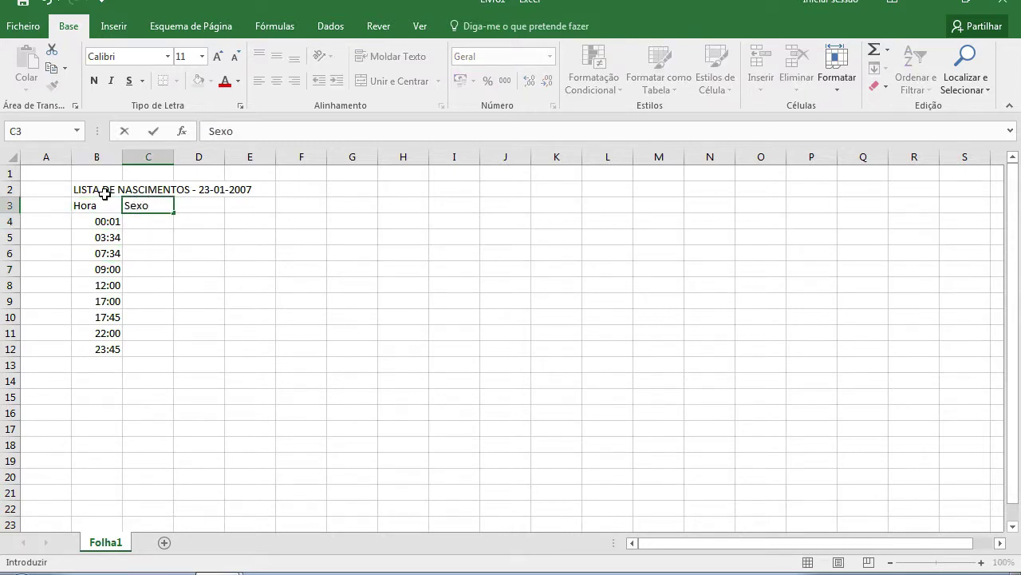
{"action": "key", "text": "Return"}
{"action": "type", "text": "Mascul"}
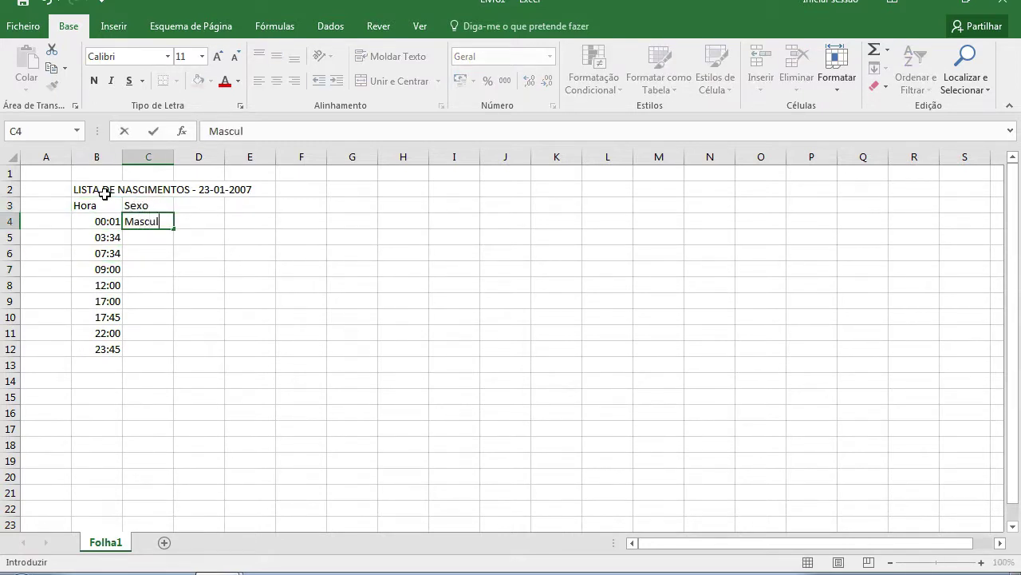
{"action": "type", "text": "ino"}
{"action": "key", "text": "Return"}
{"action": "type", "text": "M"}
{"action": "key", "text": "Return"}
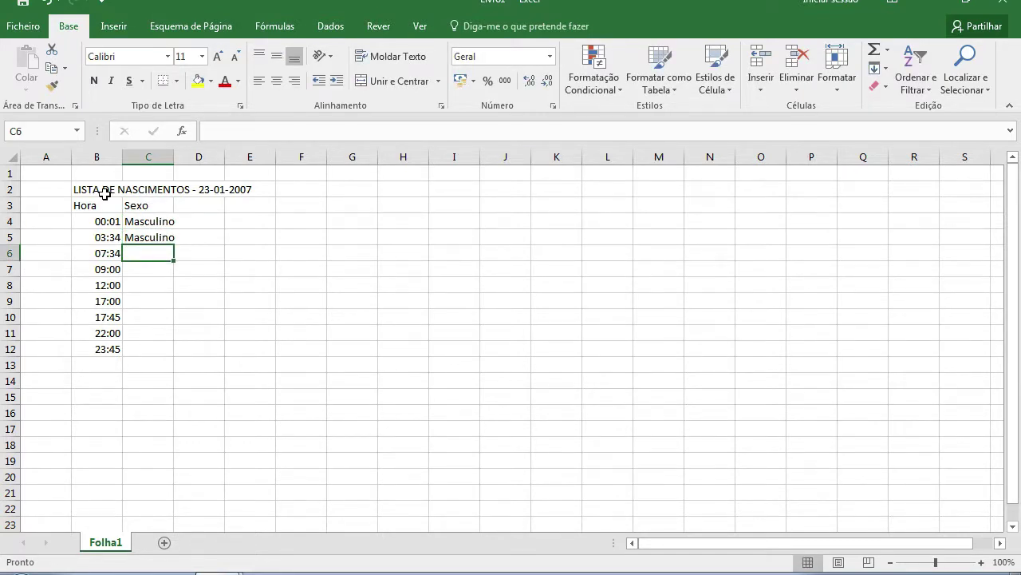
{"action": "type", "text": "Femini"}
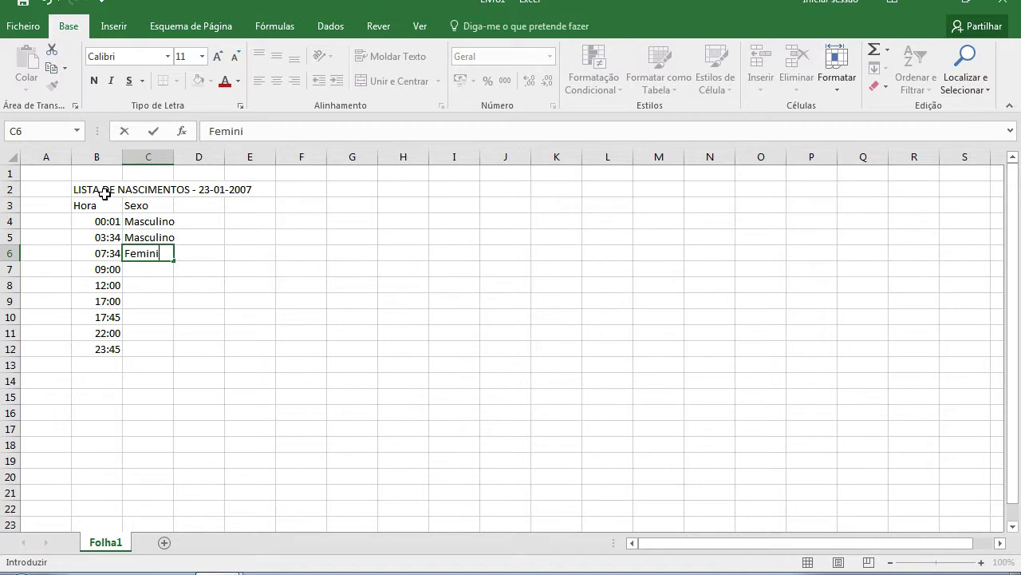
{"action": "type", "text": "no"}
{"action": "key", "text": "Return"}
{"action": "type", "text": "M"}
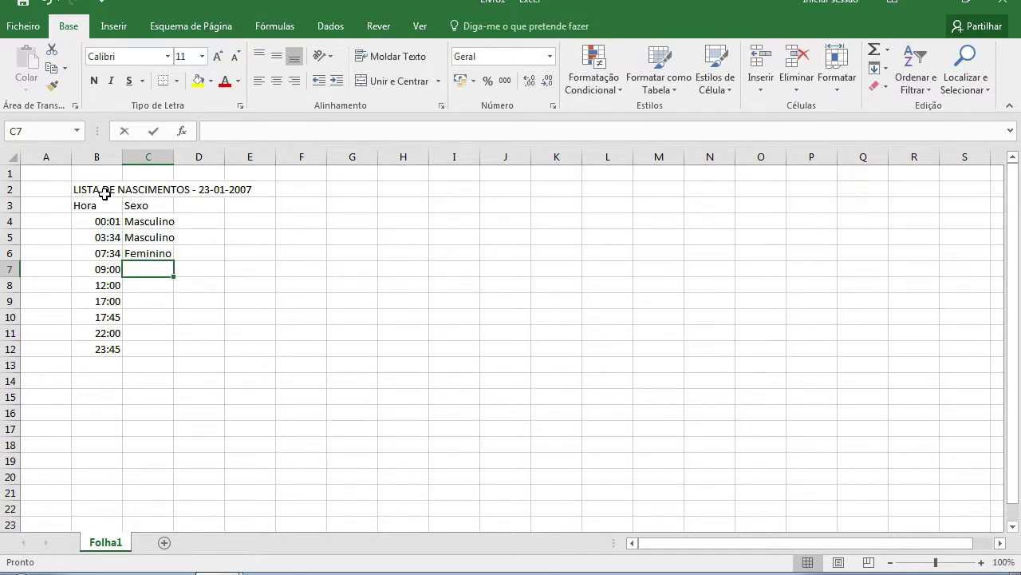
{"action": "key", "text": "Return"}
{"action": "type", "text": "F"}
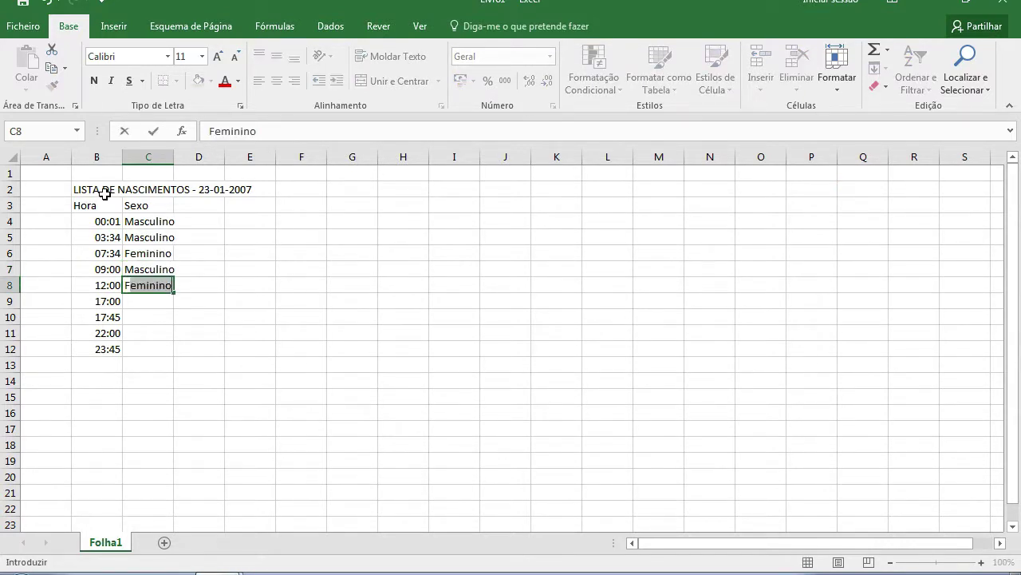
{"action": "type", "text": "eminino"}
{"action": "key", "text": "Return"}
{"action": "type", "text": "F"}
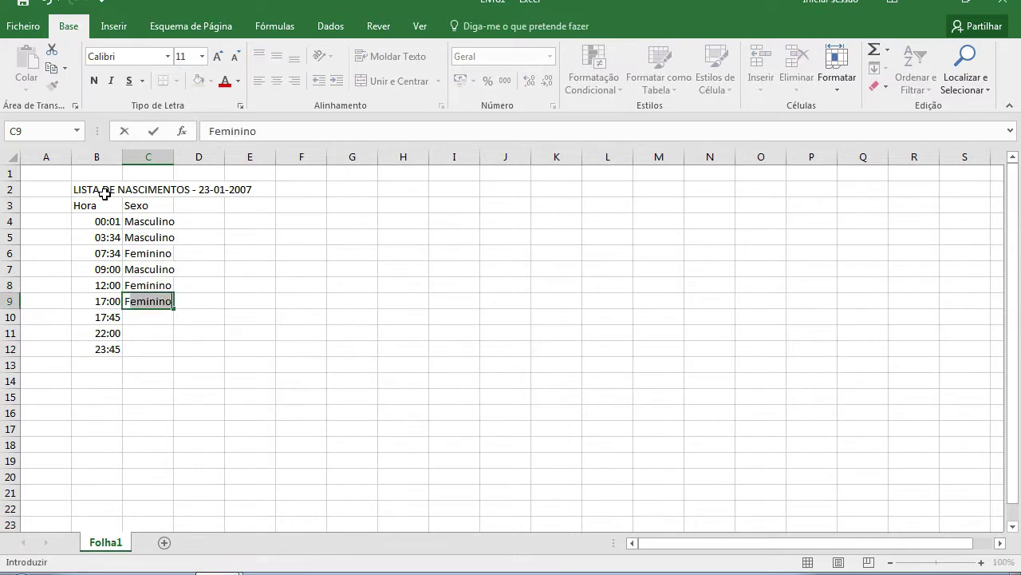
{"action": "key", "text": "Return"}
{"action": "type", "text": "Feminino"}
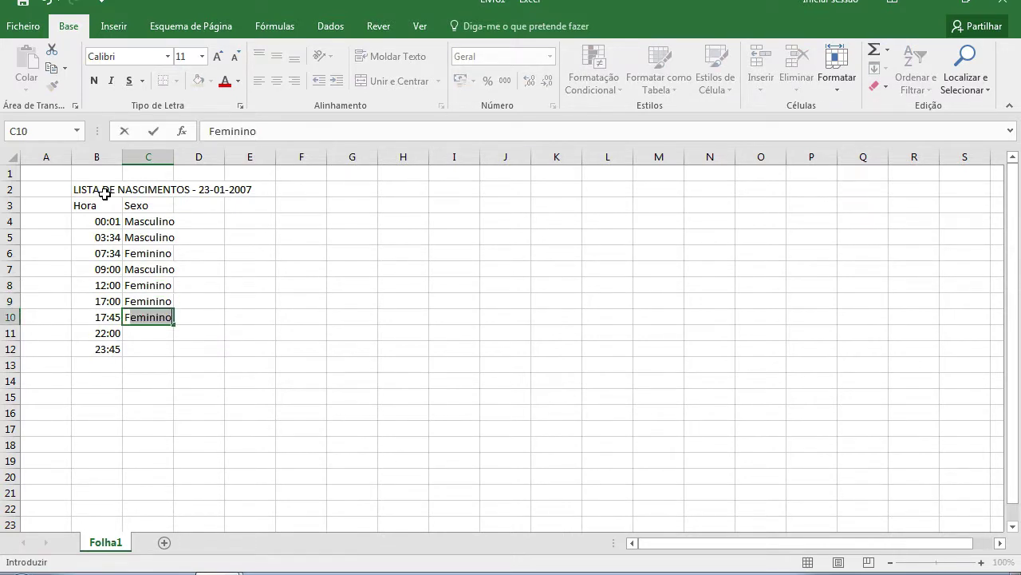
{"action": "key", "text": "Return"}
{"action": "type", "text": "Masculino"}
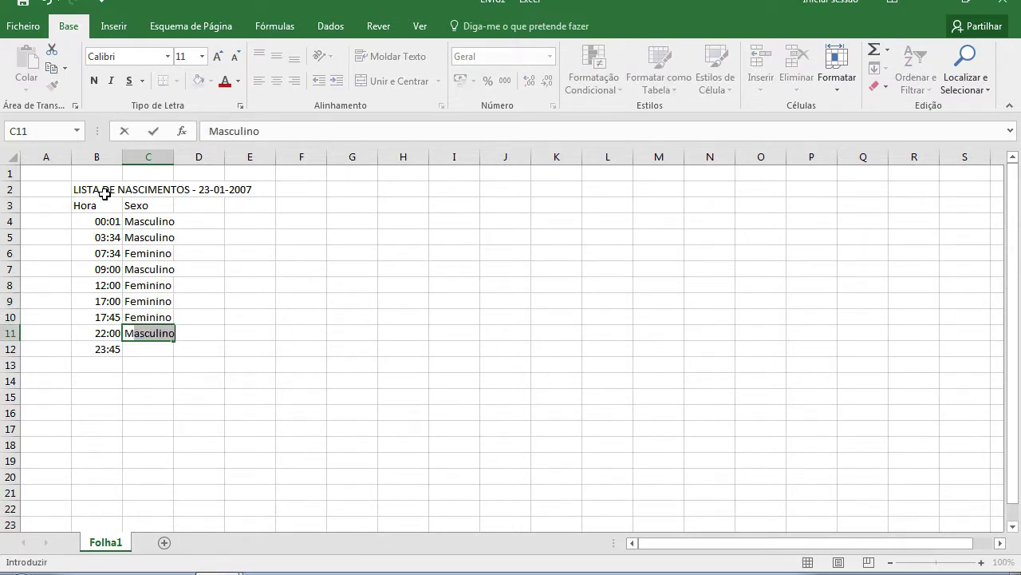
{"action": "key", "text": "Return"}
{"action": "type", "text": "Masculino"}
{"action": "key", "text": "Return"}
{"action": "key", "text": "Up"}
{"action": "key", "text": "Right"}
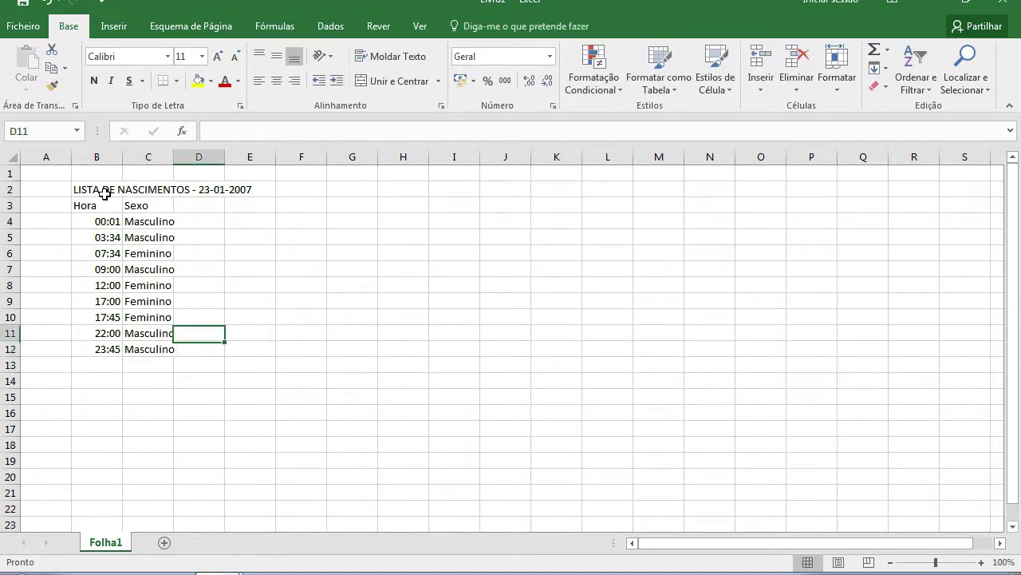
{"action": "key", "text": "Up"}
{"action": "key", "text": "Up"}
{"action": "key", "text": "Up"}
{"action": "key", "text": "Up"}
{"action": "key", "text": "Up"}
{"action": "key", "text": "Up"}
{"action": "key", "text": "Up"}
{"action": "key", "text": "Up"}
- Head D3 Peso (Kg) and enter weights 3,75; 2,9; 4,5; 3,8; 3,9; 4; 3,7; 4,5; 2,5
{"action": "type", "text": "P"}
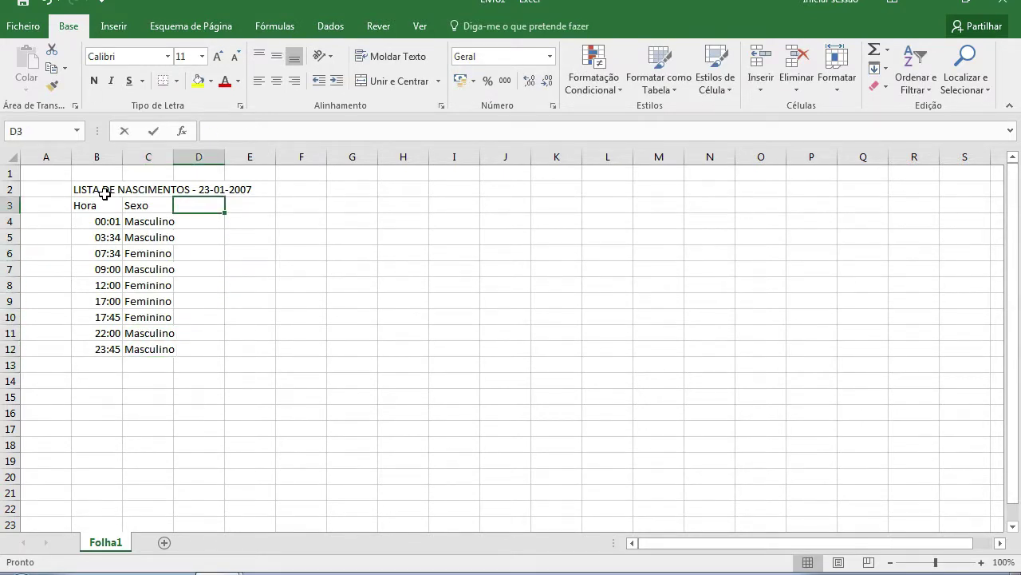
{"action": "type", "text": "eso (Kg"}
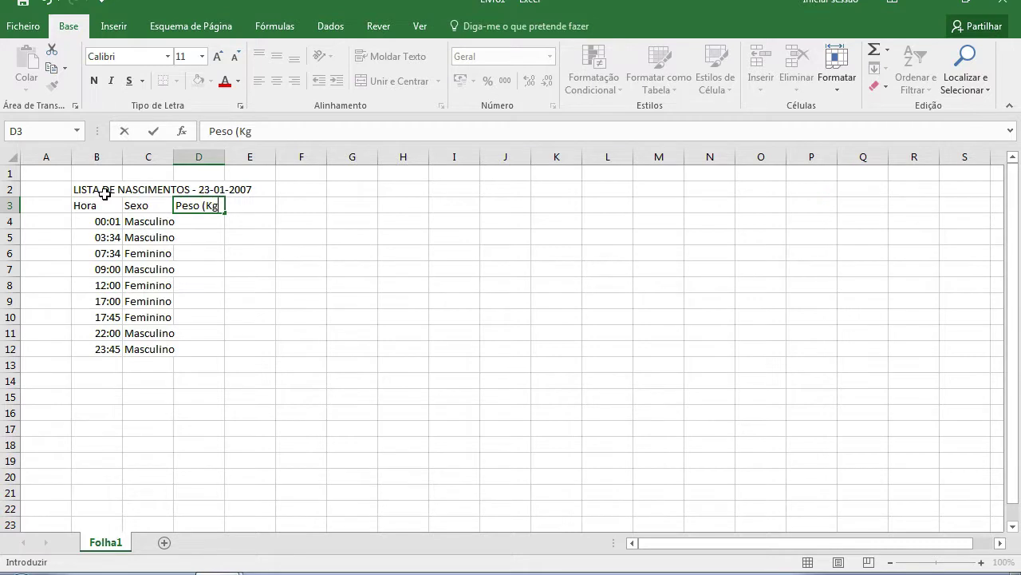
{"action": "type", "text": ")"}
{"action": "key", "text": "Return"}
{"action": "type", "text": "3"}
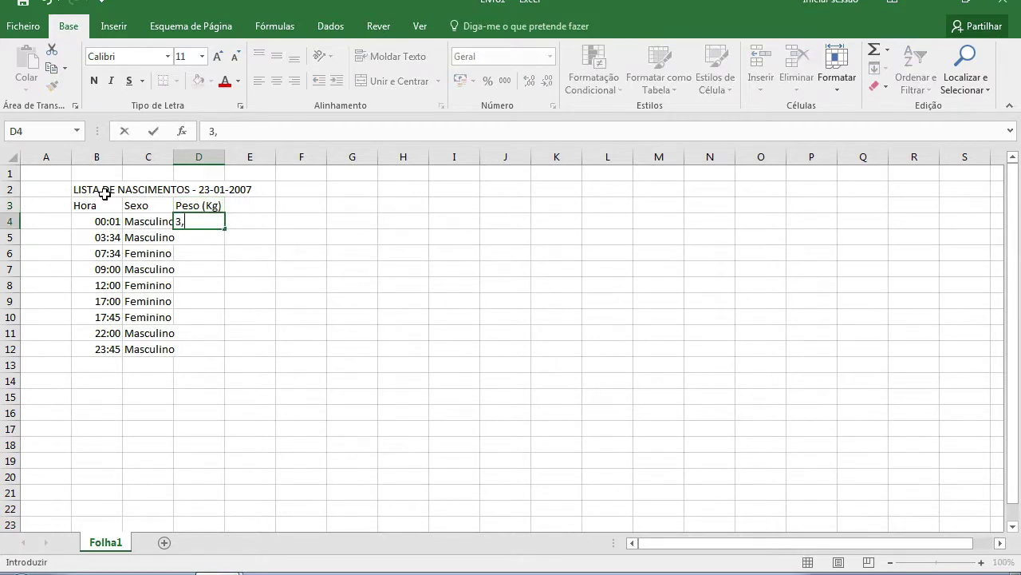
{"action": "type", "text": ",75"}
{"action": "key", "text": "Return"}
{"action": "type", "text": "2,9"}
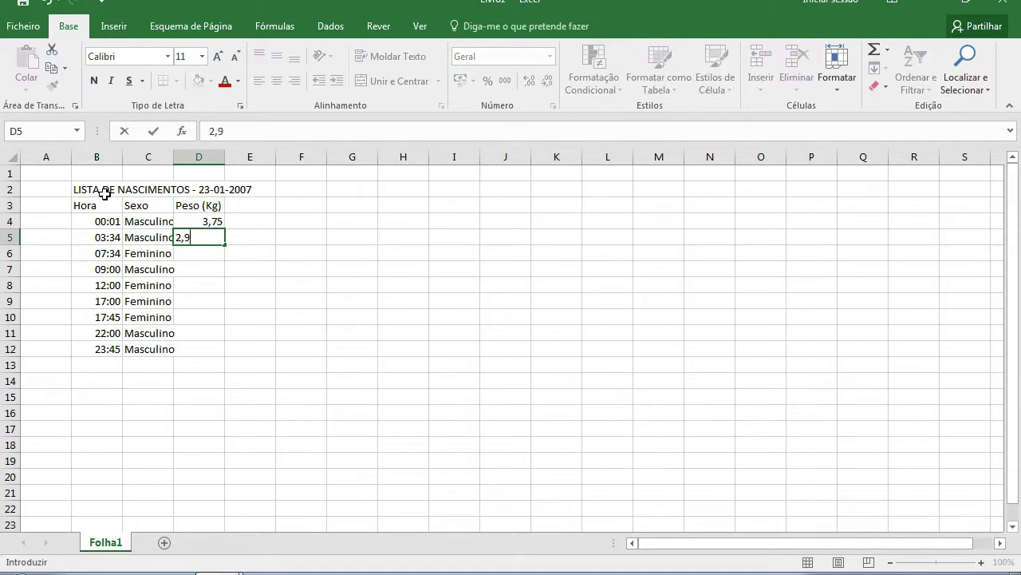
{"action": "key", "text": "Return"}
{"action": "type", "text": "4,5"}
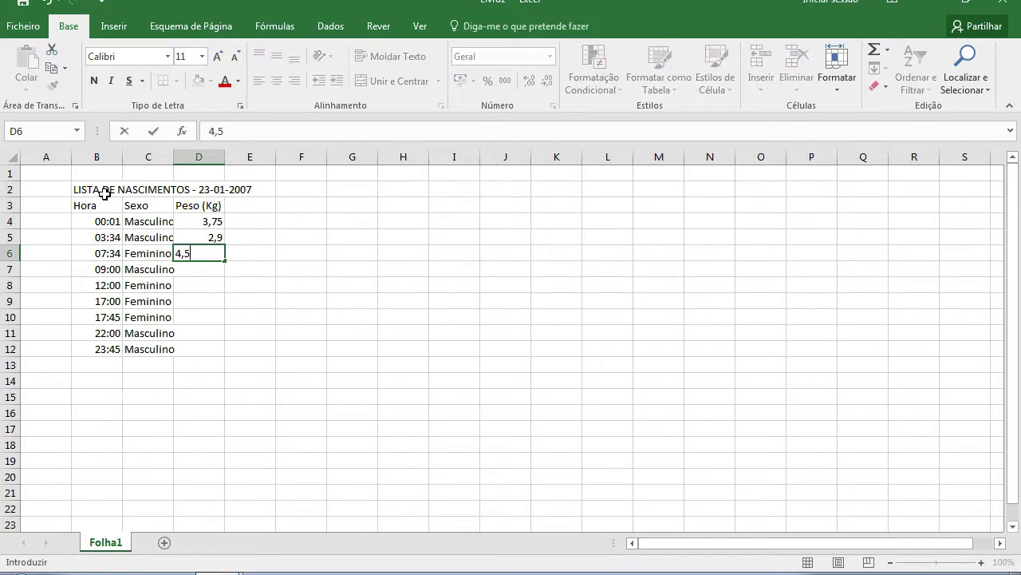
{"action": "key", "text": "Return"}
{"action": "type", "text": "3,8"}
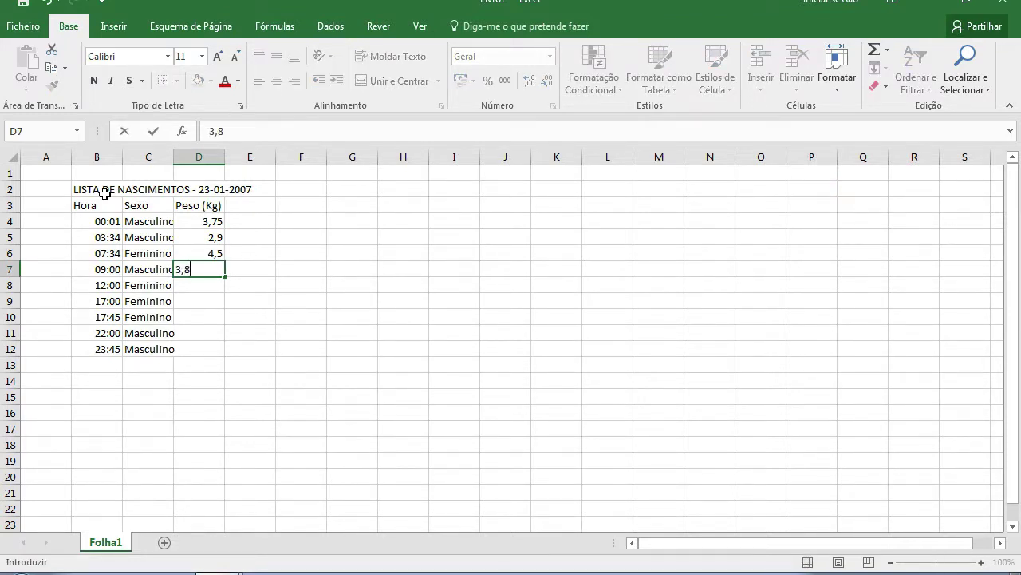
{"action": "key", "text": "Return"}
{"action": "type", "text": "3,9"}
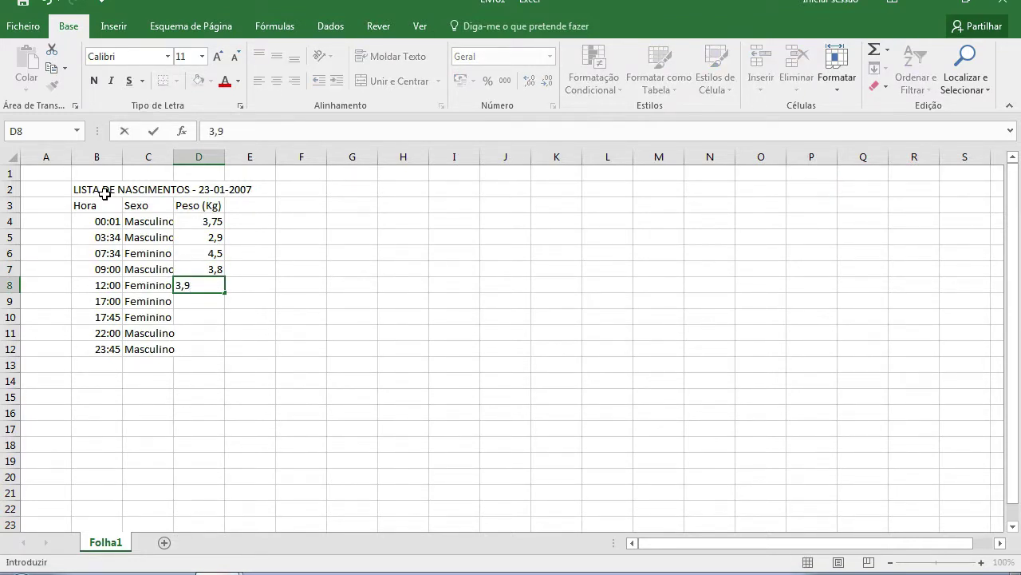
{"action": "key", "text": "Return"}
{"action": "type", "text": "4"}
{"action": "key", "text": "Return"}
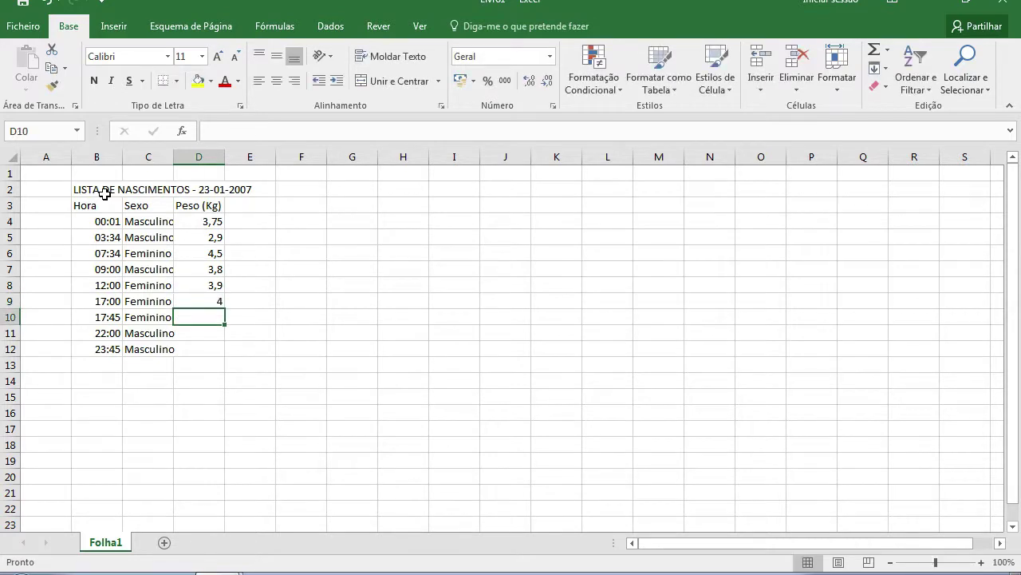
{"action": "type", "text": "3,7"}
{"action": "key", "text": "Return"}
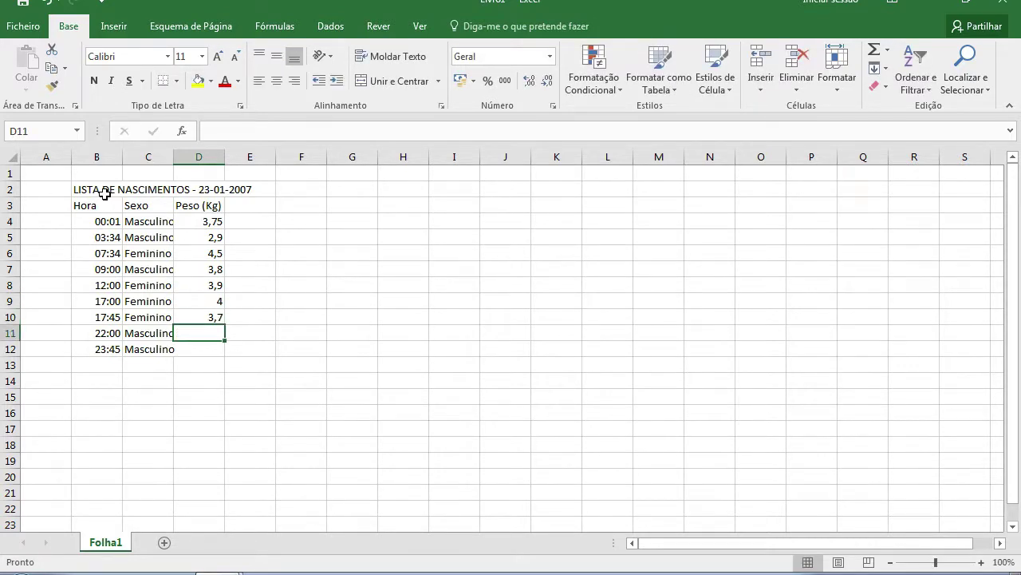
{"action": "type", "text": "4,5"}
{"action": "key", "text": "Return"}
{"action": "type", "text": "2,5"}
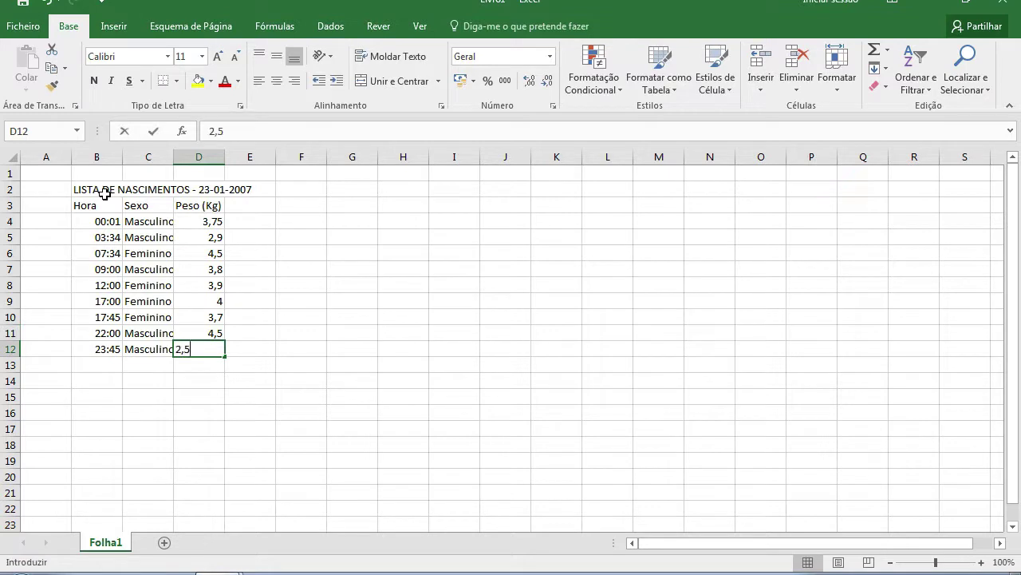
{"action": "key", "text": "Return"}
{"action": "key", "text": "Up"}
{"action": "key", "text": "Up"}
{"action": "key", "text": "Up"}
{"action": "key", "text": "Up"}
{"action": "key", "text": "Up"}
{"action": "key", "text": "Up"}
{"action": "key", "text": "Up"}
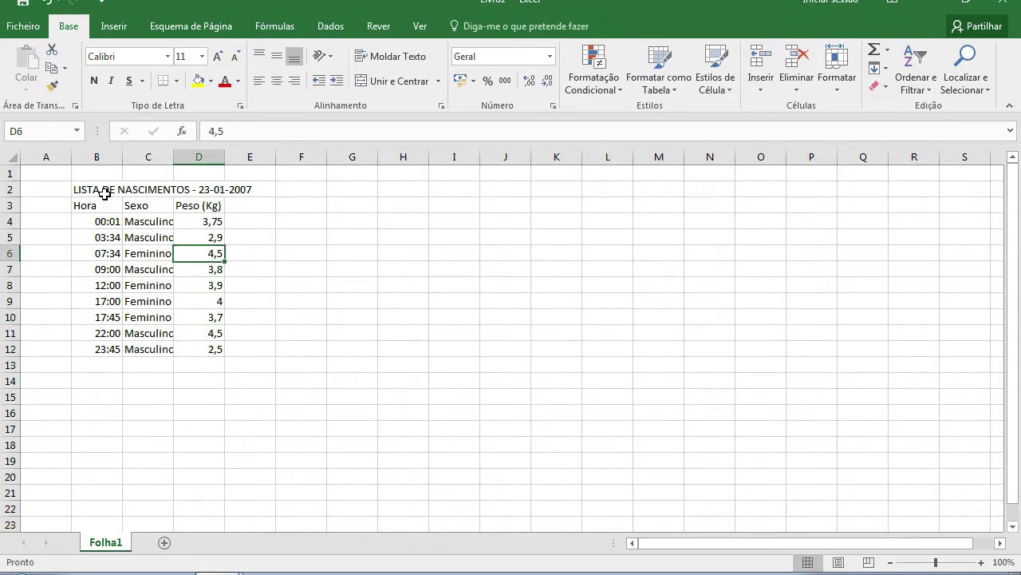
{"action": "key", "text": "Up"}
{"action": "key", "text": "Up"}
{"action": "key", "text": "Up"}
- Head E3 Altura (cm) and enter heights 45,3; 40,8; 48,1; 41,8; 40; 40; 39,5; 50,1; 36
{"action": "key", "text": "Right"}
{"action": "type", "text": "A"}
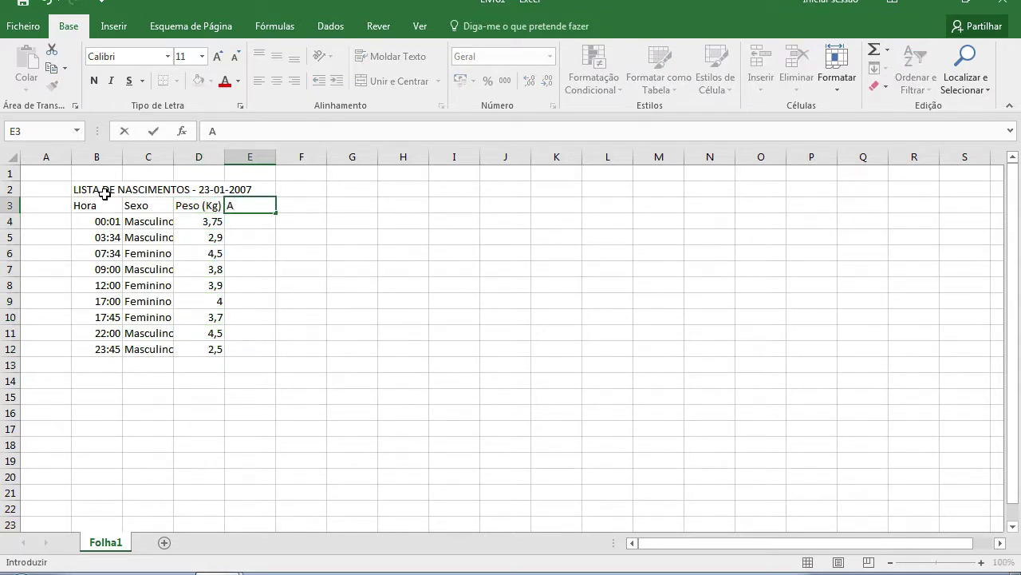
{"action": "type", "text": "ltura (c"}
{"action": "type", "text": "m)"}
{"action": "key", "text": "Return"}
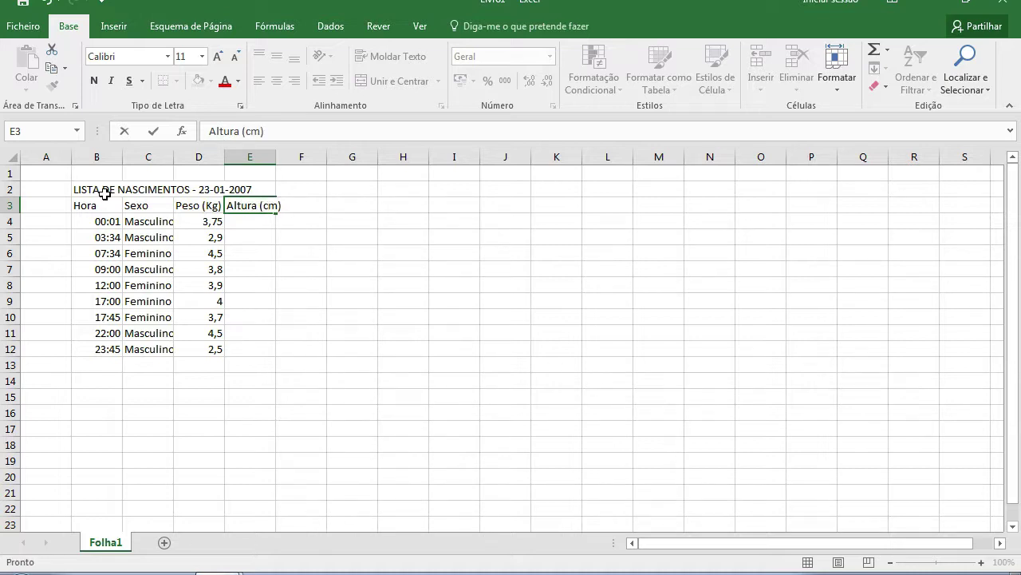
{"action": "type", "text": "45,3"}
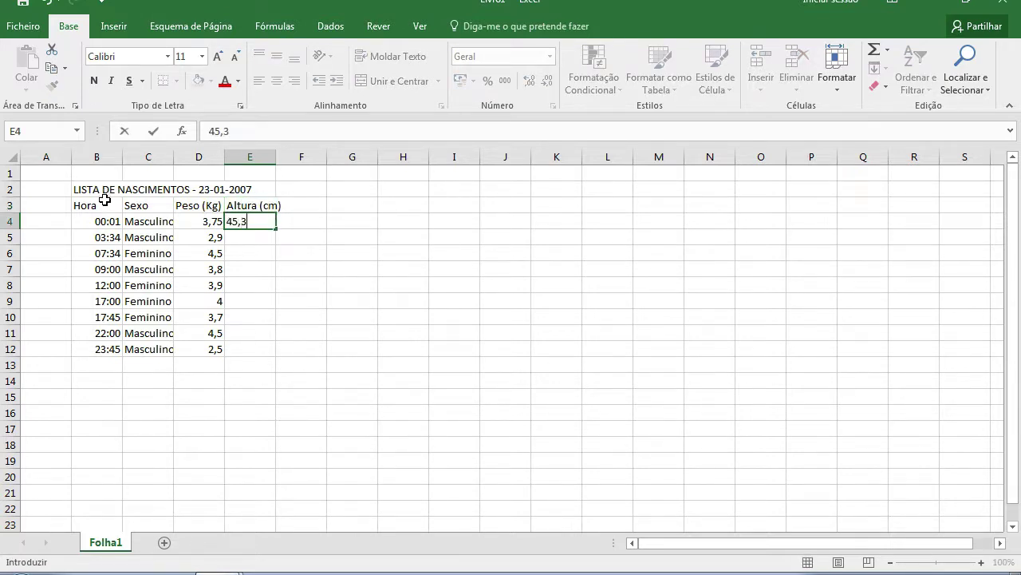
{"action": "key", "text": "Return"}
{"action": "type", "text": "30,"}
{"action": "key", "text": "BackSpace"}
{"action": "key", "text": "BackSpace"}
{"action": "key", "text": "BackSpace"}
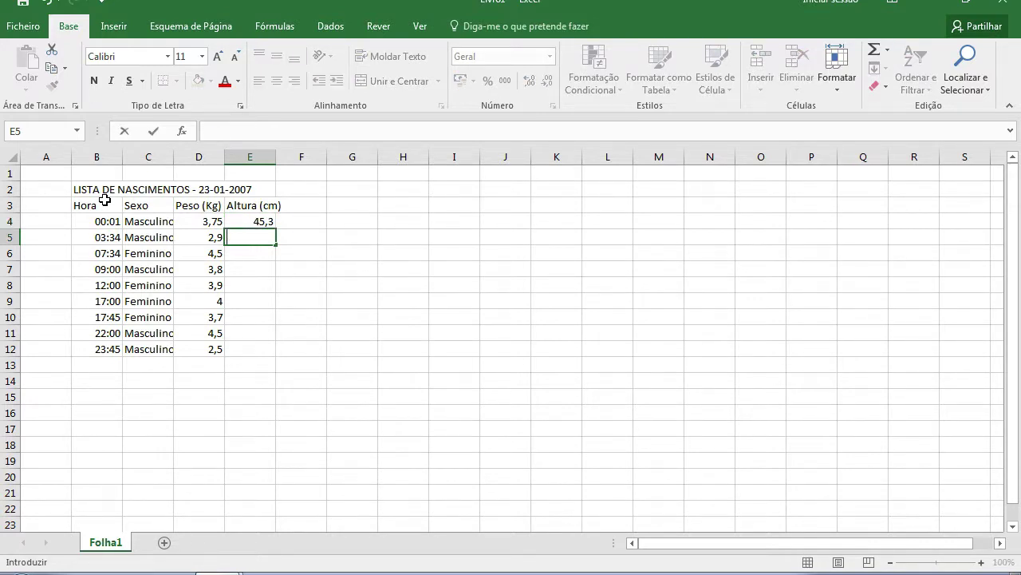
{"action": "type", "text": "40,8"}
{"action": "key", "text": "Return"}
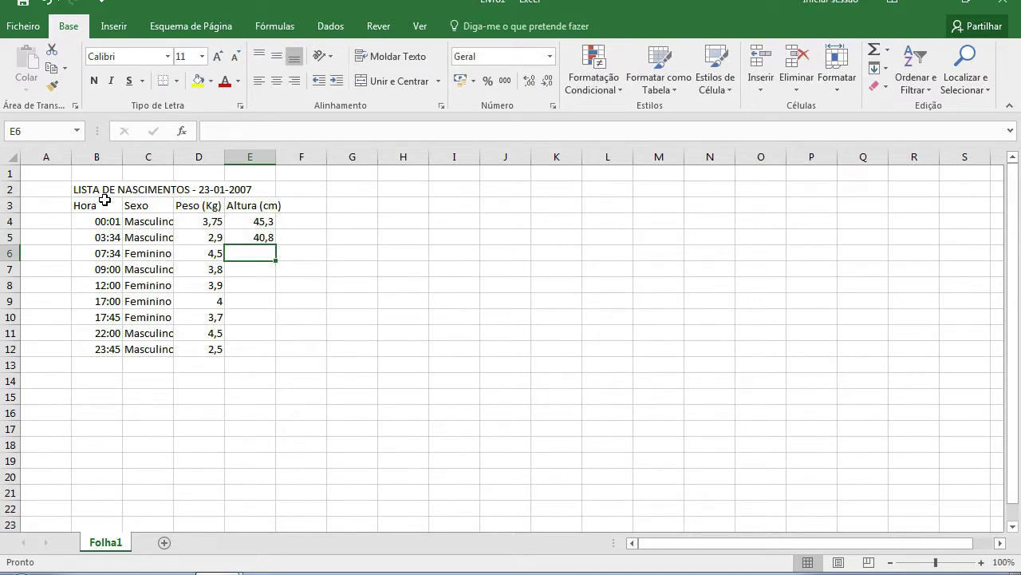
{"action": "type", "text": "48,1"}
{"action": "key", "text": "Return"}
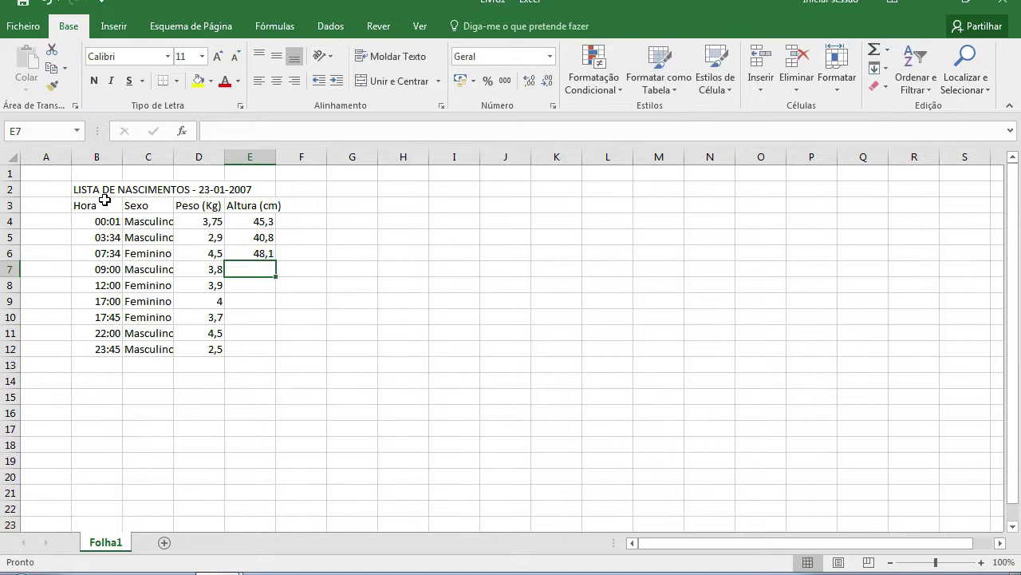
{"action": "type", "text": "41,8"}
{"action": "key", "text": "Return"}
{"action": "type", "text": "4"}
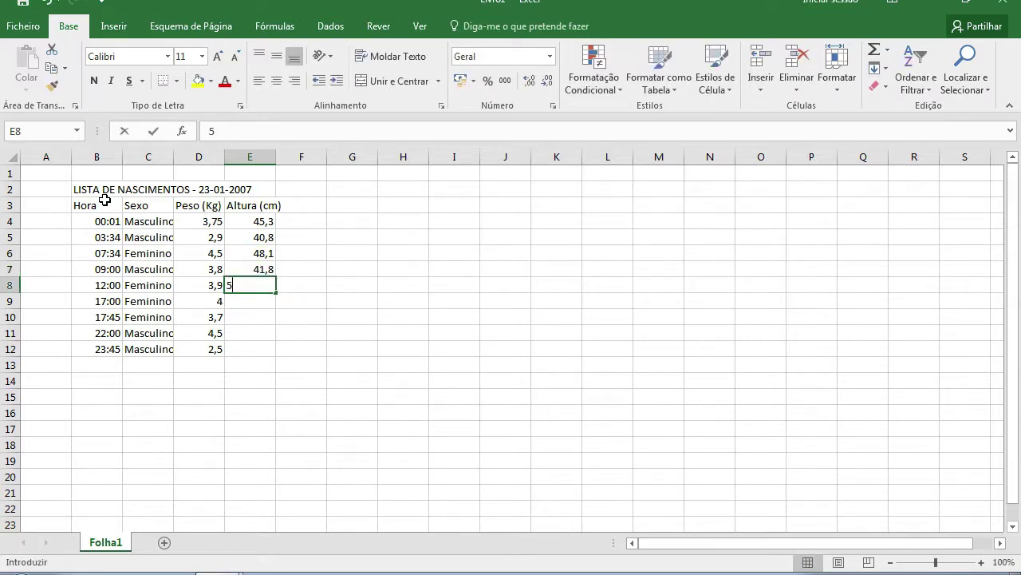
{"action": "type", "text": "0"}
{"action": "key", "text": "Return"}
{"action": "type", "text": "40"}
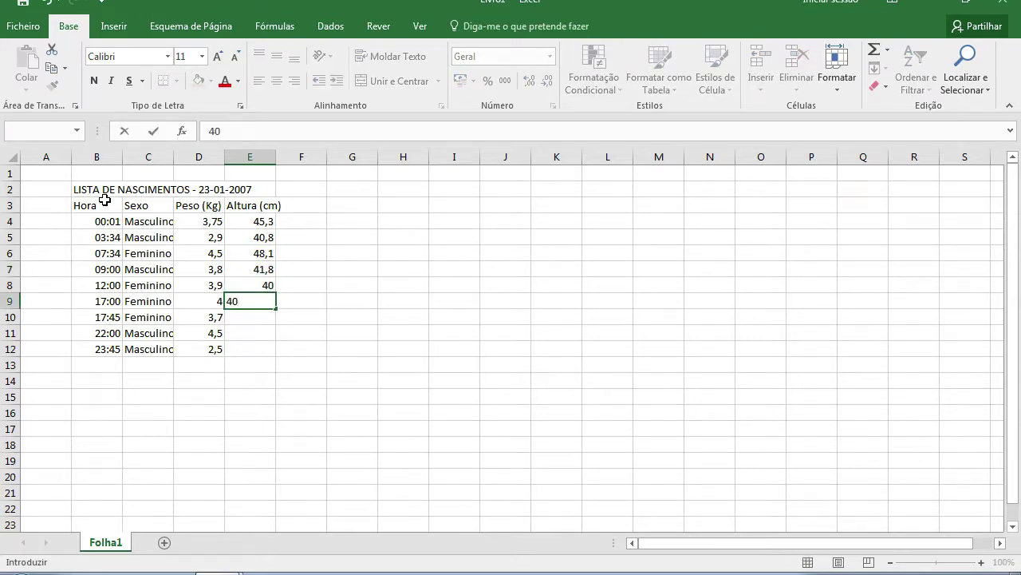
{"action": "key", "text": "Return"}
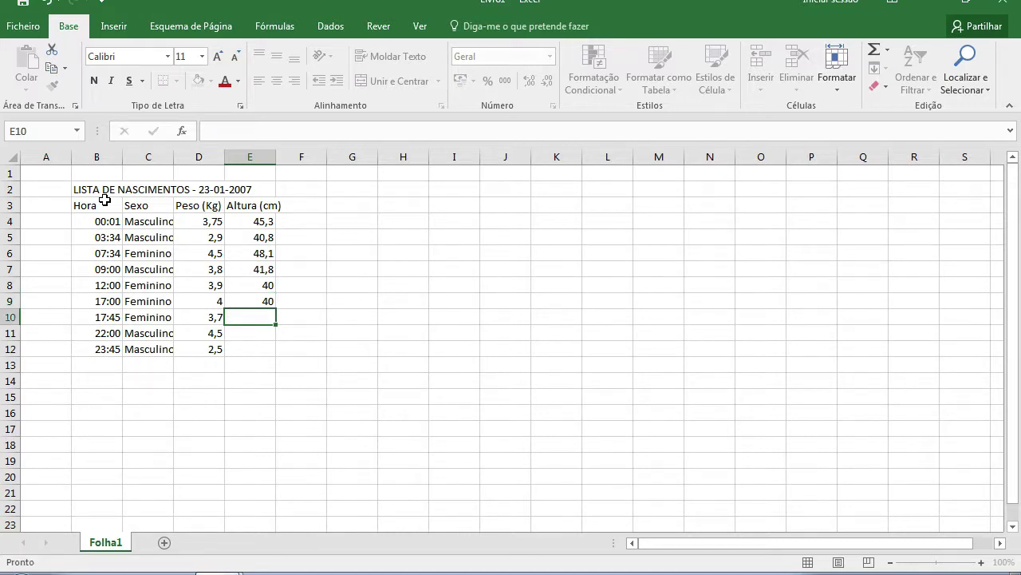
{"action": "type", "text": "39"}
{"action": "type", "text": ",5"}
{"action": "key", "text": "Return"}
{"action": "type", "text": "50,1"}
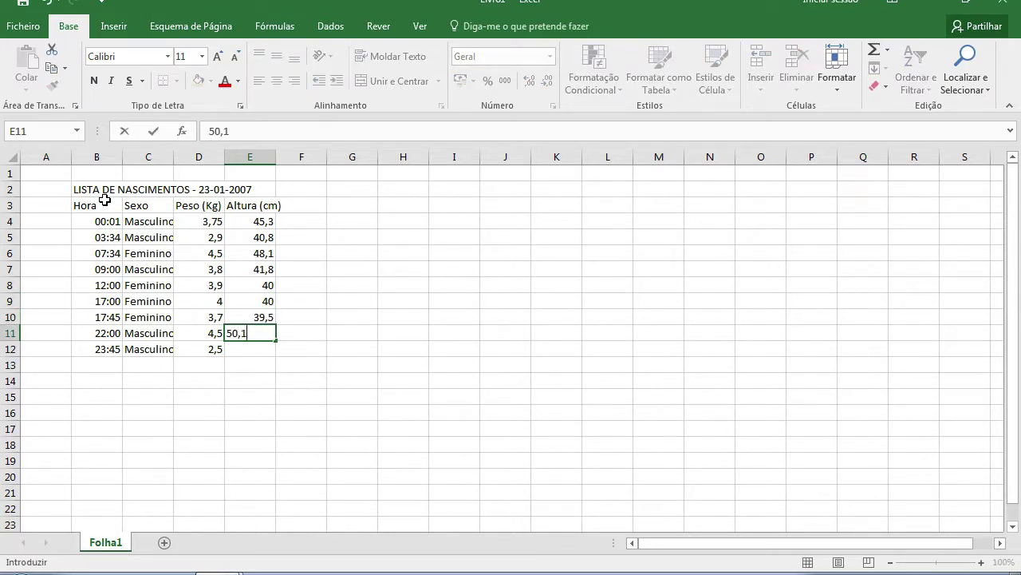
{"action": "key", "text": "Return"}
{"action": "type", "text": "36"}
{"action": "key", "text": "Return"}
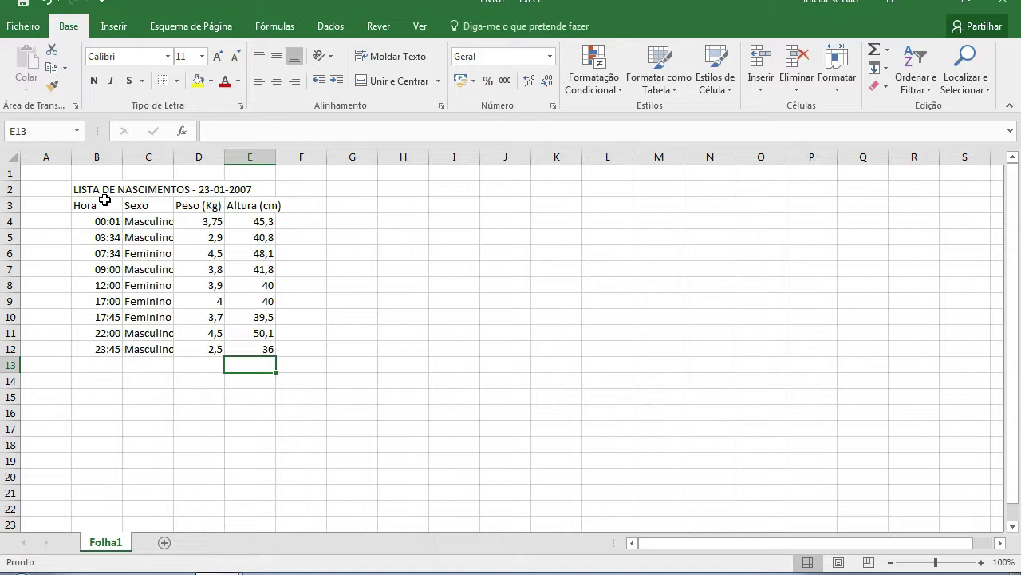
{"action": "key", "text": "Up"}
{"action": "key", "text": "Left"}
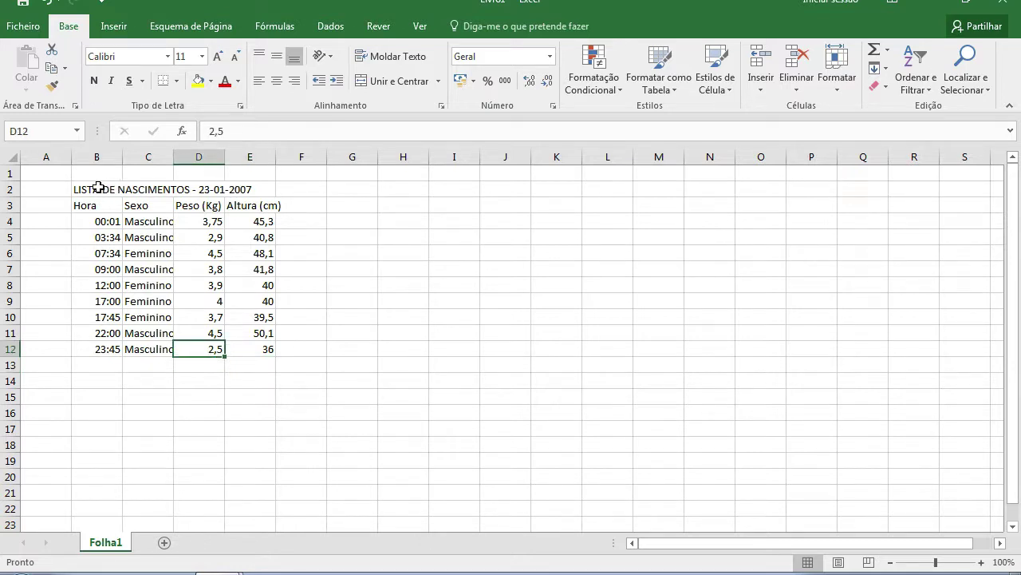
- Merge and centre the title across B2:E2, and centre B3:E12 horizontally and vertically
{"action": "left_click_drag", "start_coordinate": [83, 189], "coordinate": [252, 190]}
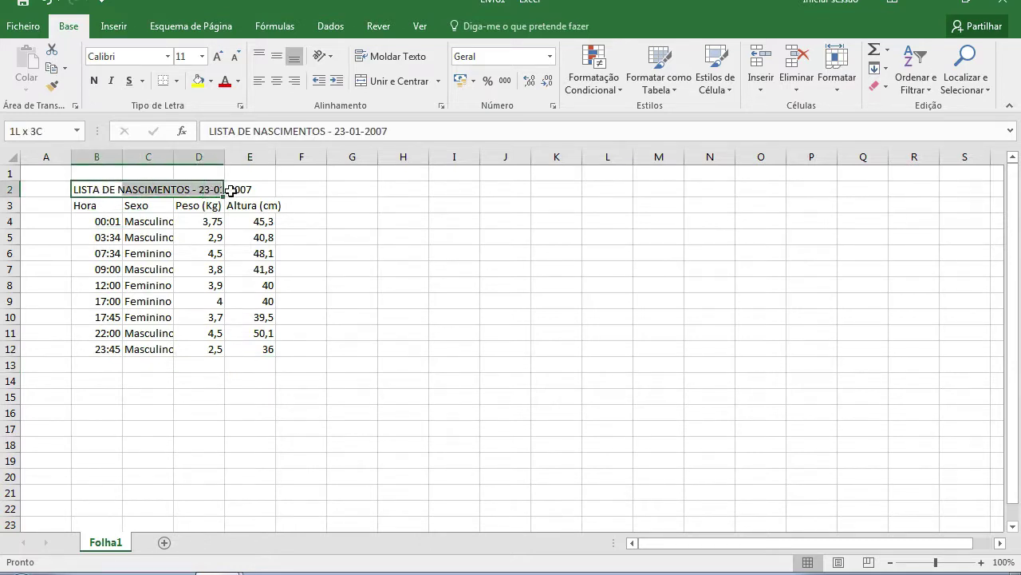
{"action": "left_click", "coordinate": [383, 82]}
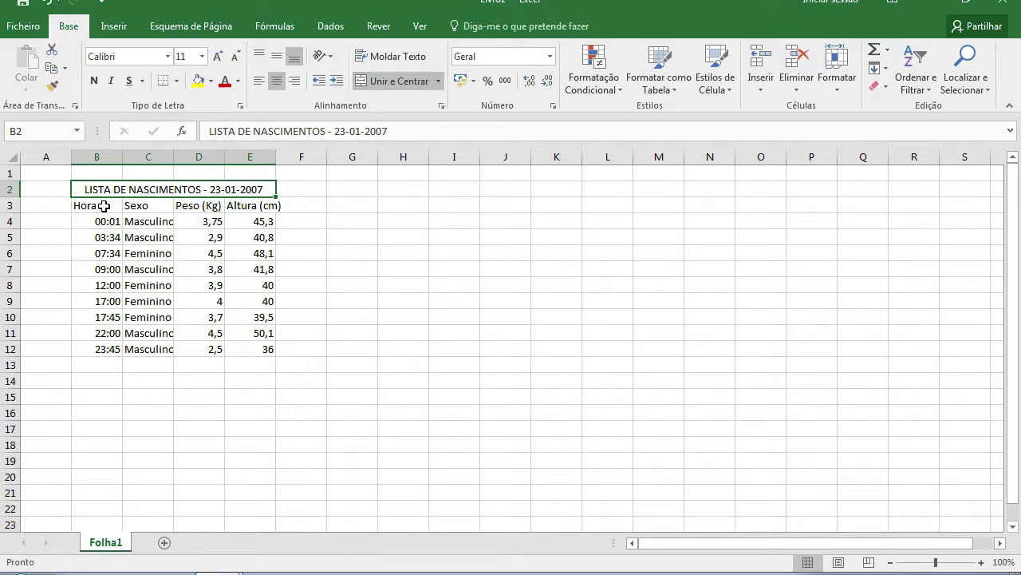
{"action": "left_click_drag", "start_coordinate": [104, 206], "coordinate": [268, 352]}
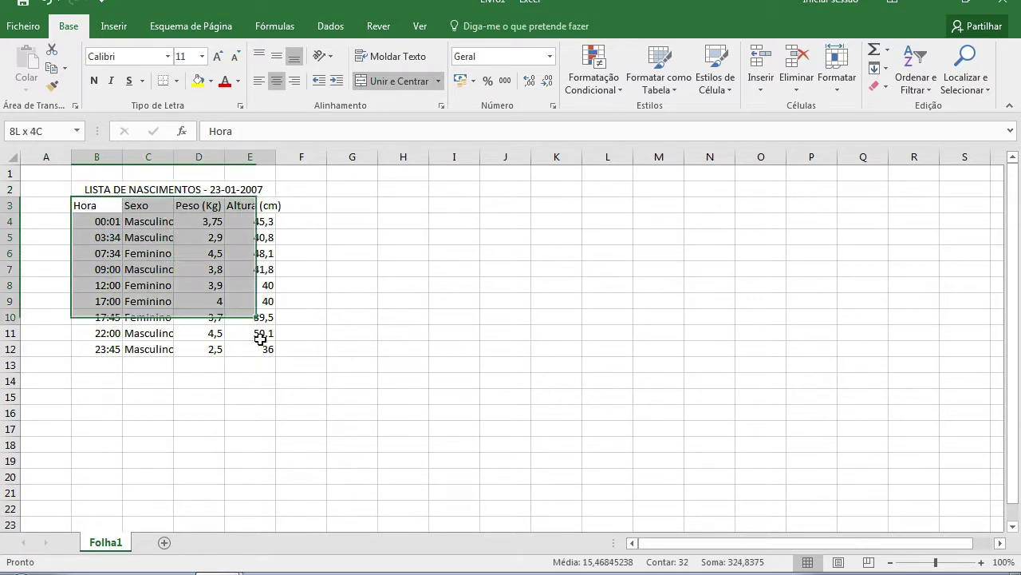
{"action": "left_click", "coordinate": [276, 81]}
{"action": "left_click", "coordinate": [275, 52]}
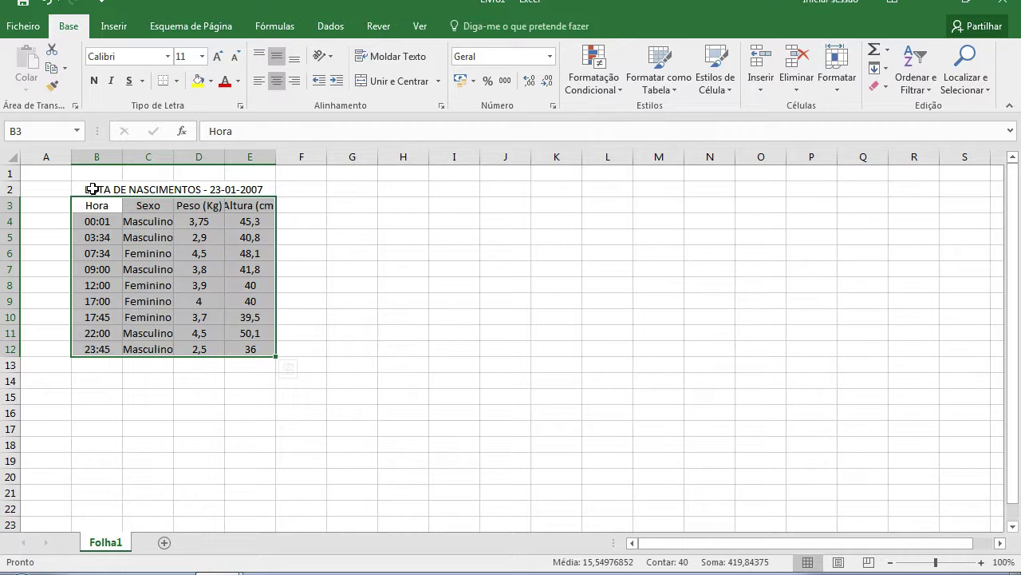
{"action": "left_click_drag", "start_coordinate": [93, 189], "coordinate": [237, 349]}
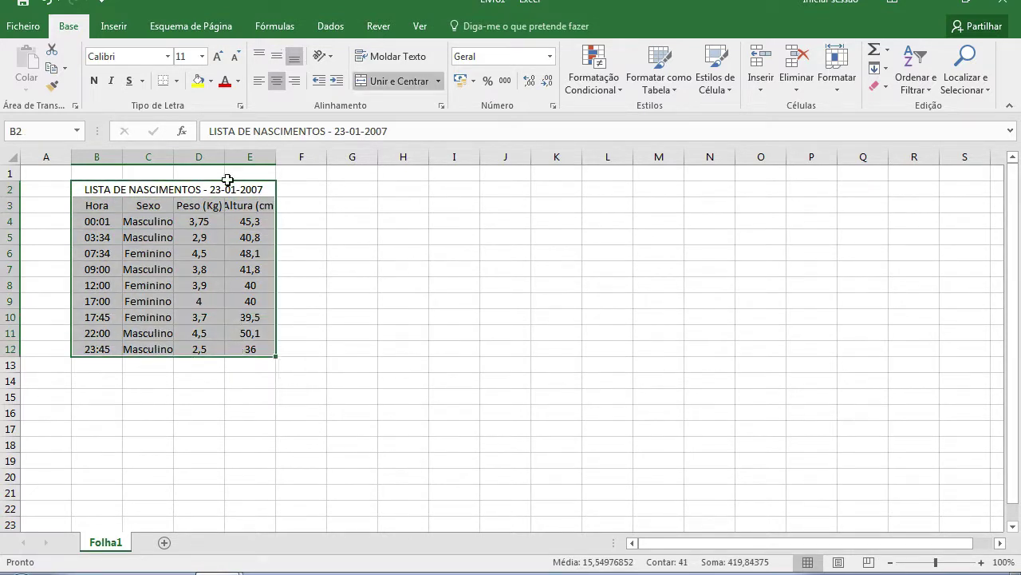
- Apply all borders to the table and widen columns C and E to fit Masculino and Altura (cm)
{"action": "left_click", "coordinate": [178, 85]}
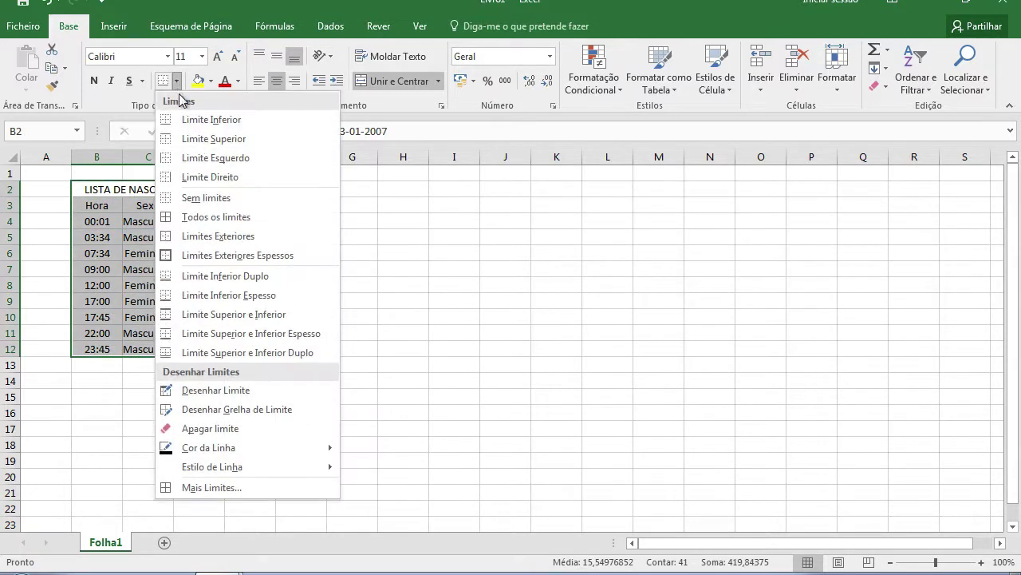
{"action": "left_click", "coordinate": [217, 214]}
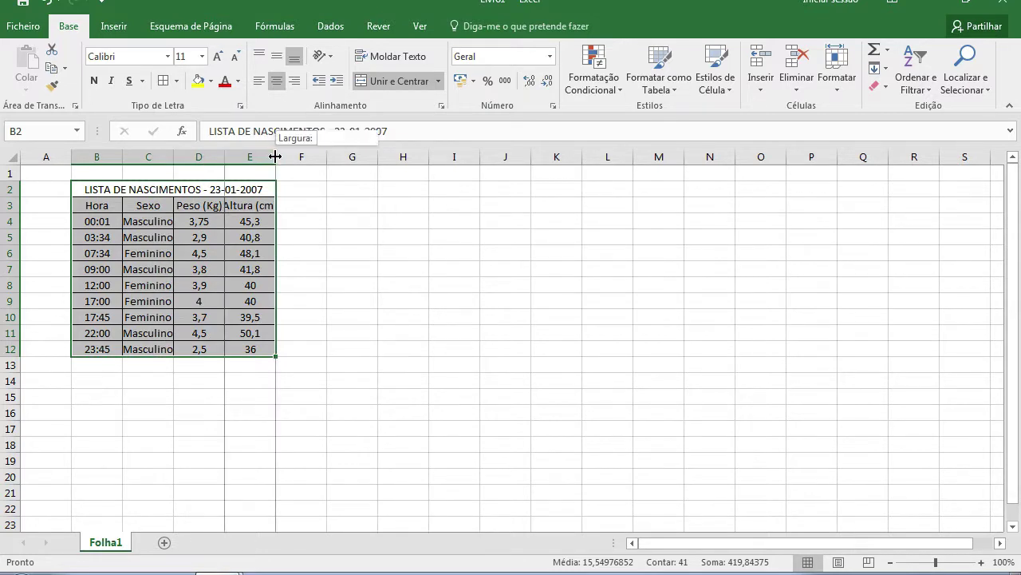
{"action": "left_click_drag", "start_coordinate": [275, 157], "coordinate": [285, 157]}
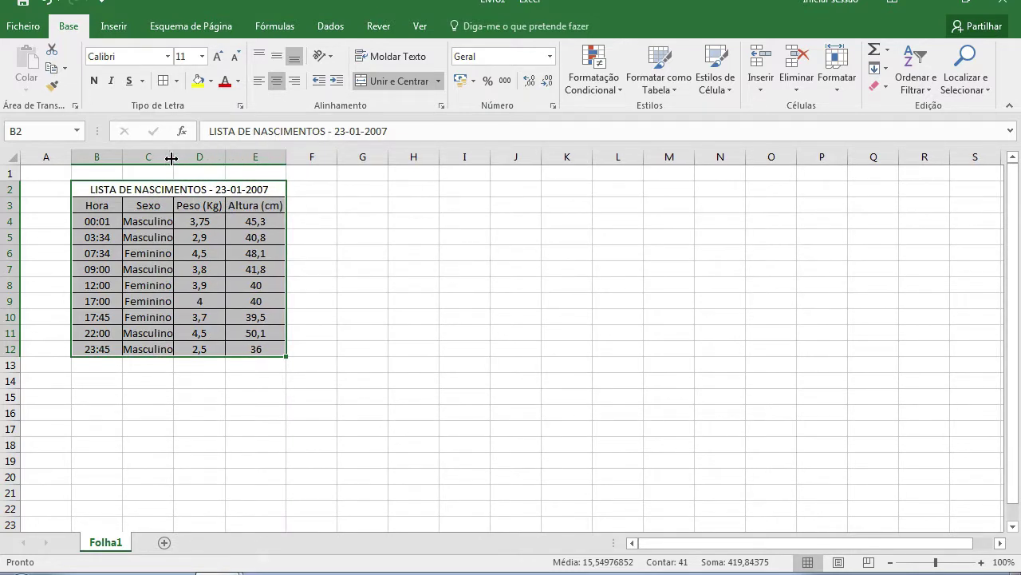
{"action": "left_click_drag", "start_coordinate": [173, 158], "coordinate": [178, 157]}
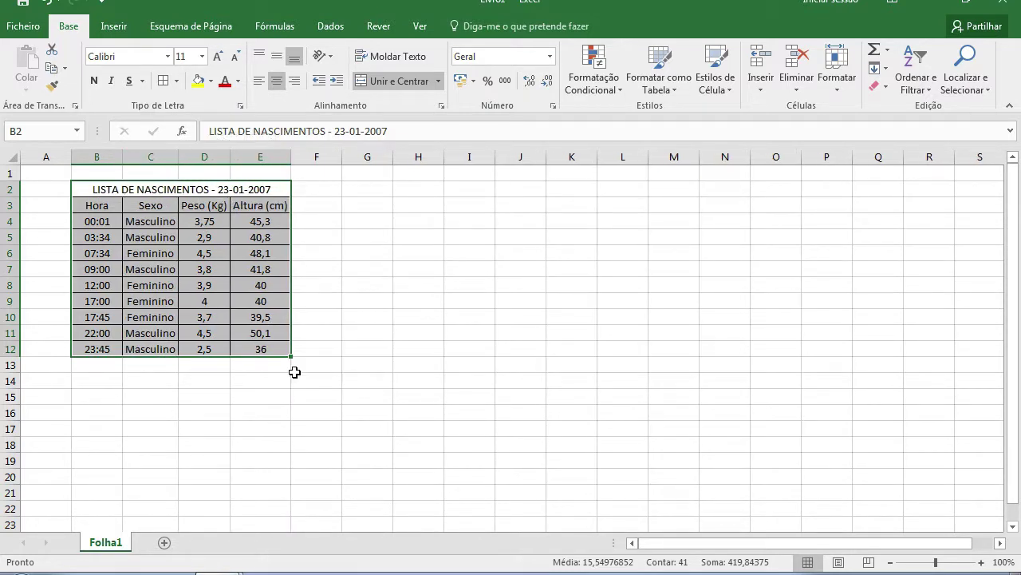
{"action": "left_click", "coordinate": [340, 379]}
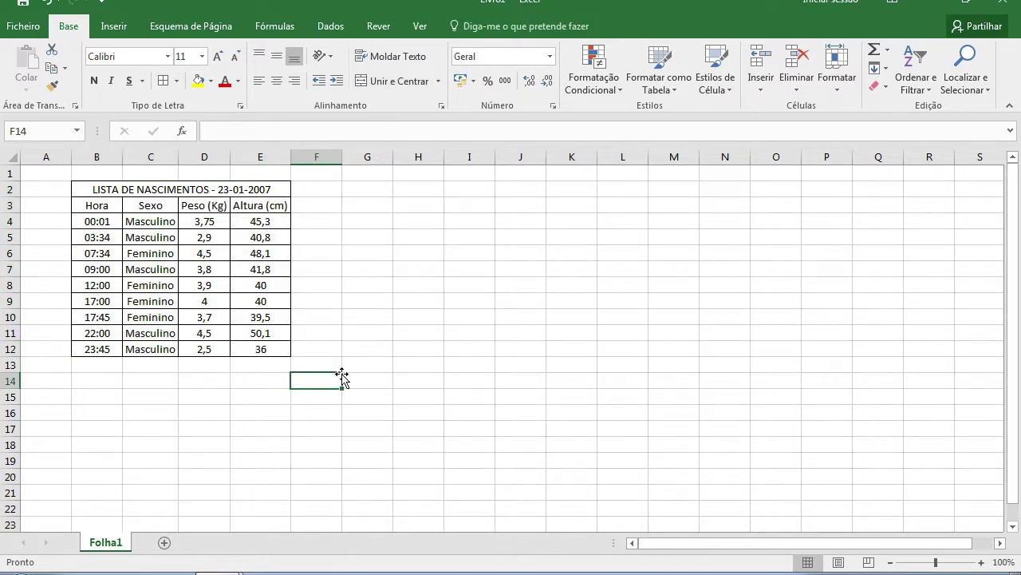
- Type Dados Estatísticos, Média das Alturas, Média dos Pesos and Número de Nascimentos labels in column G
{"action": "left_click", "coordinate": [360, 191]}
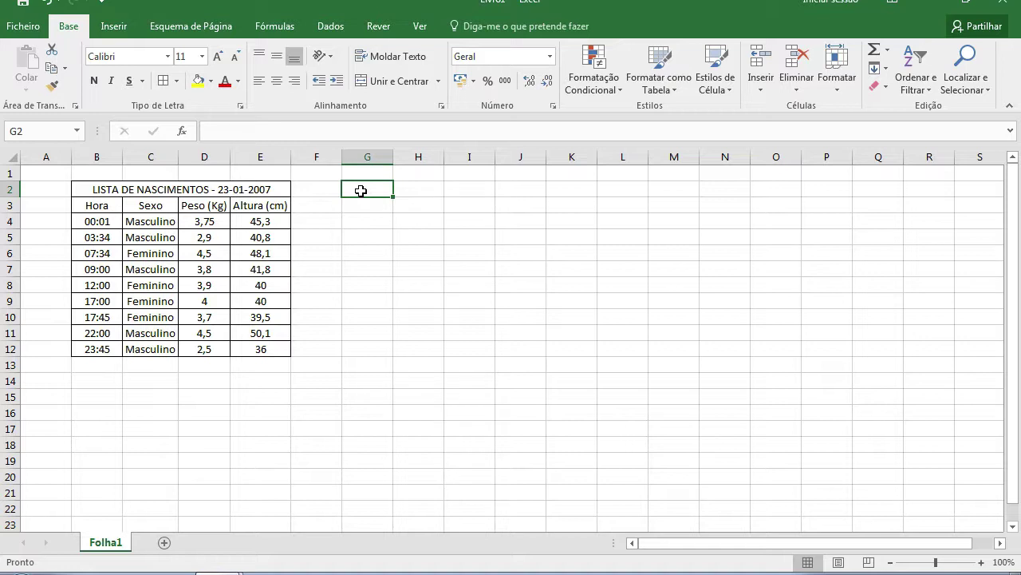
{"action": "type", "text": "Dados"}
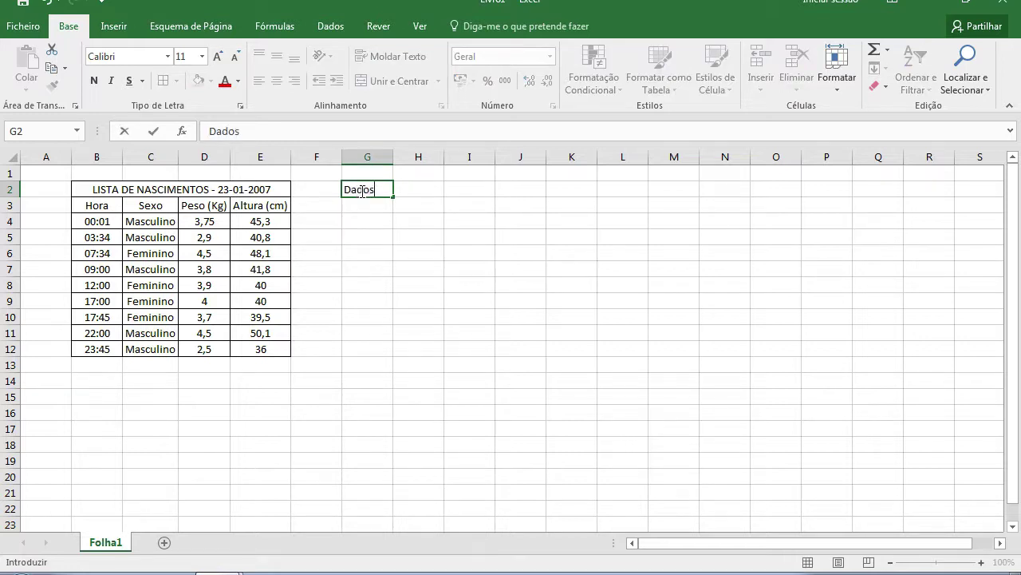
{"action": "type", "text": " Estat"}
{"action": "type", "text": "ísticos"}
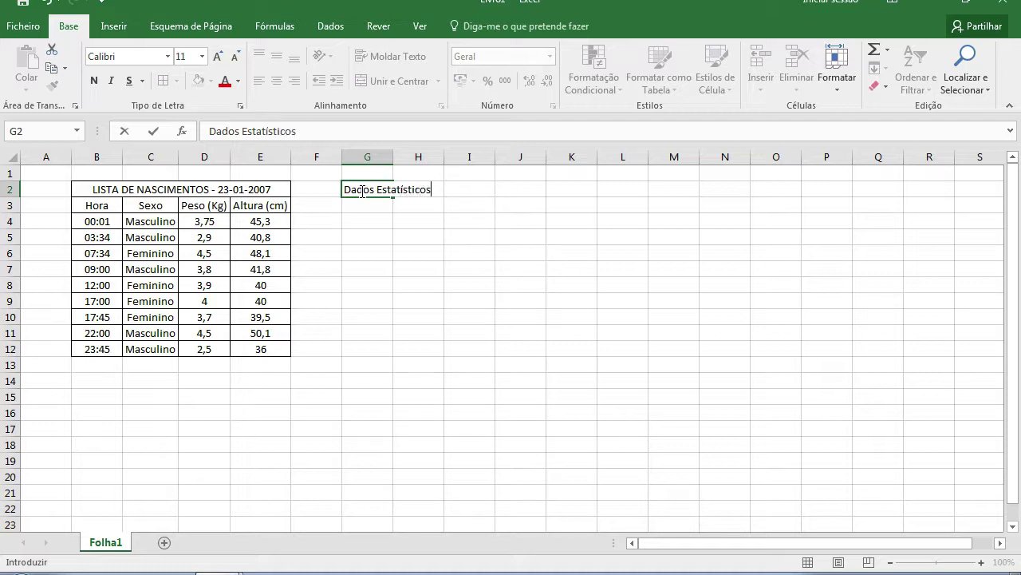
{"action": "key", "text": "Return"}
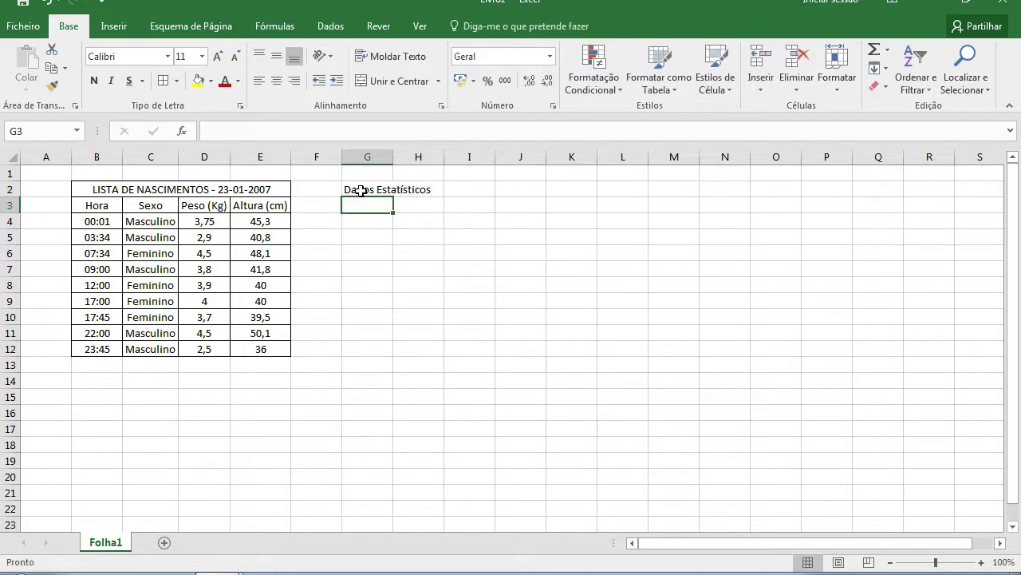
{"action": "type", "text": "Média d"}
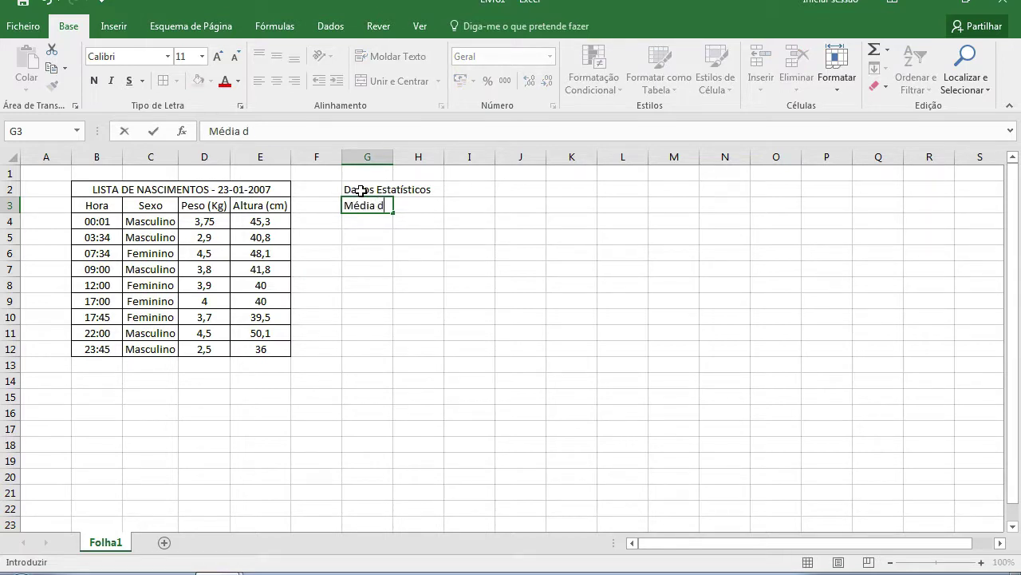
{"action": "type", "text": "as Alturas"}
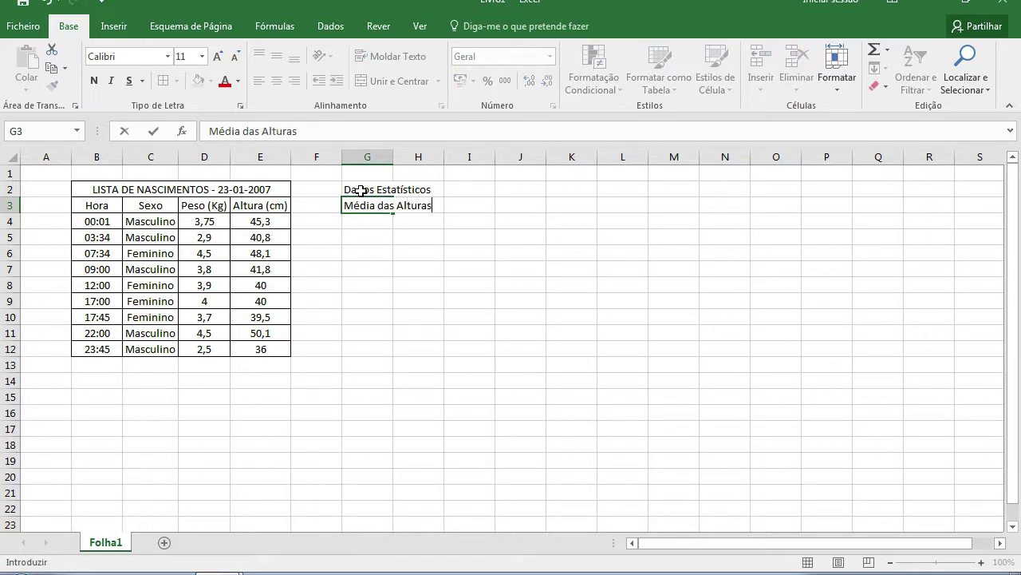
{"action": "key", "text": "Return"}
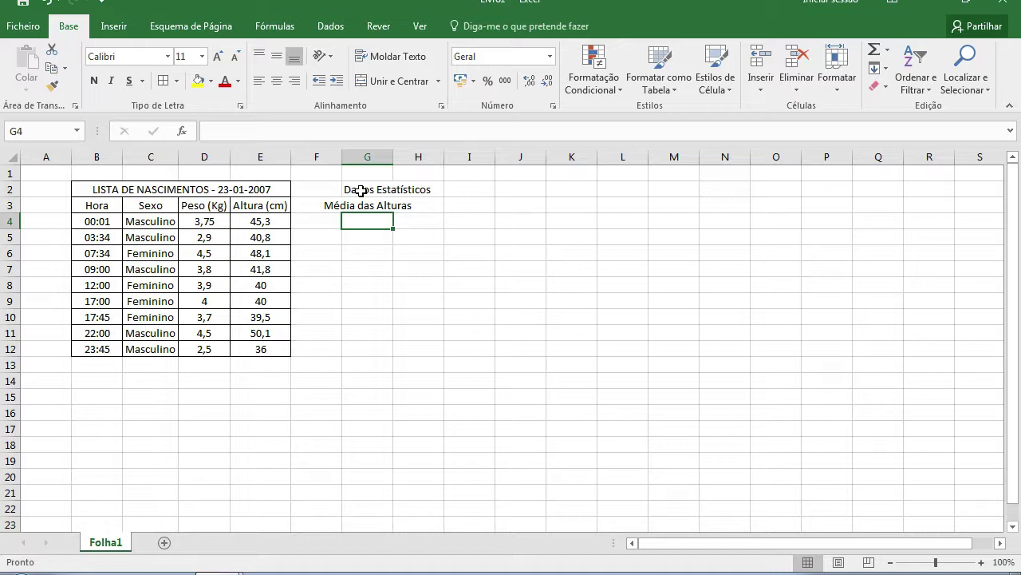
{"action": "type", "text": "Média "}
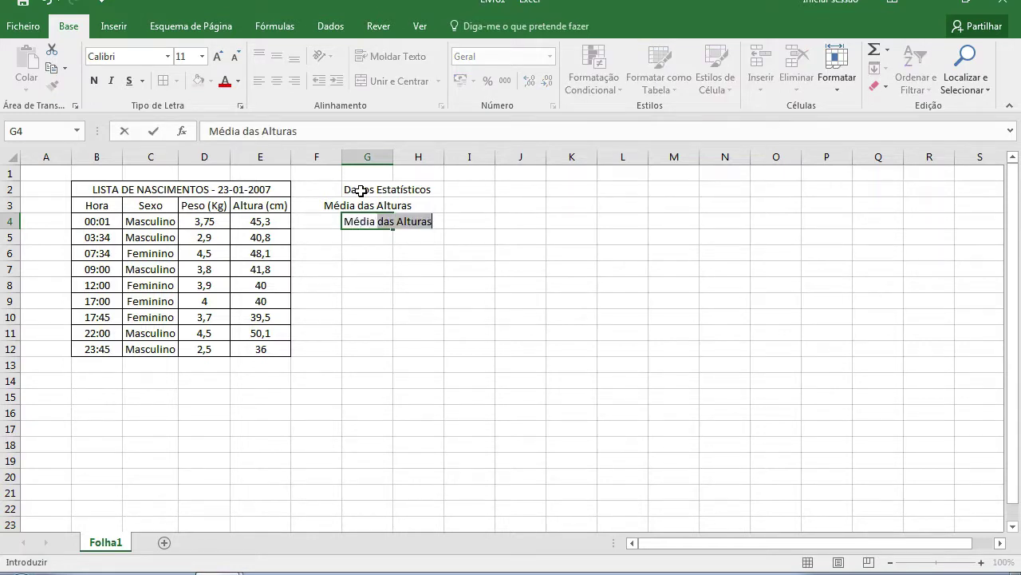
{"action": "type", "text": "dos Pesos"}
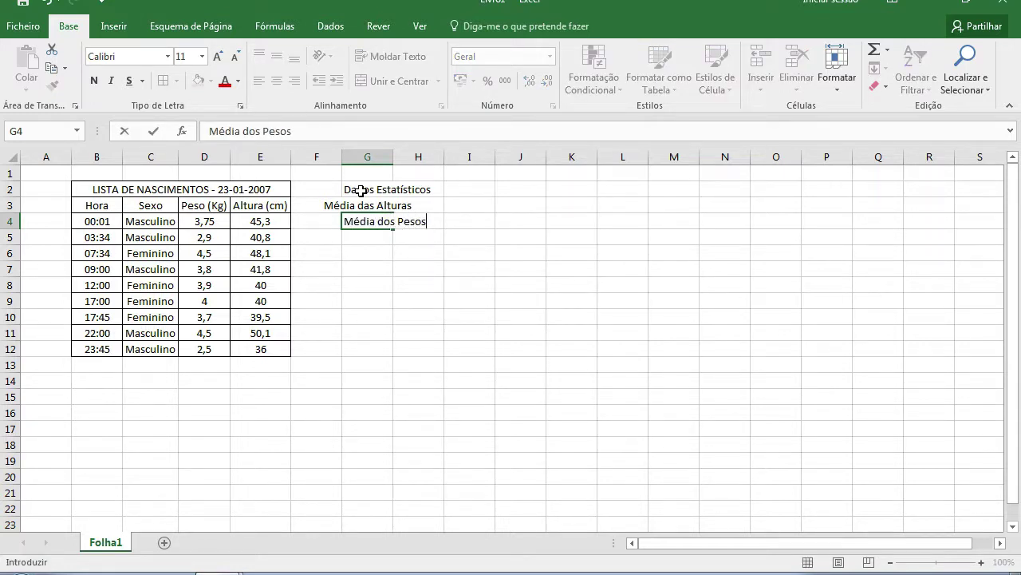
{"action": "key", "text": "ctrl+Return"}
{"action": "key", "text": "Down"}
{"action": "key", "text": "Down"}
{"action": "type", "text": "N"}
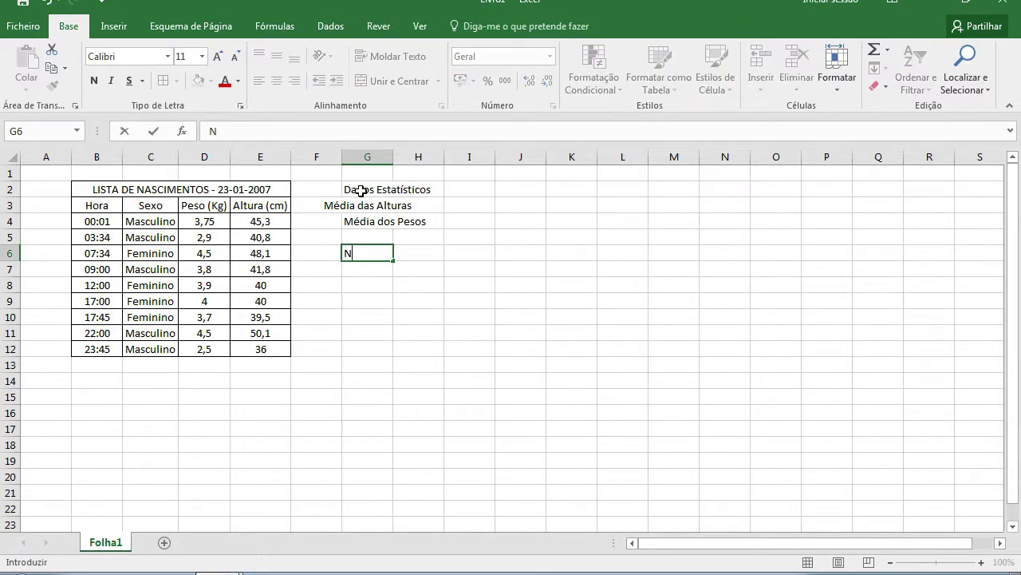
{"action": "type", "text": "úmero de"}
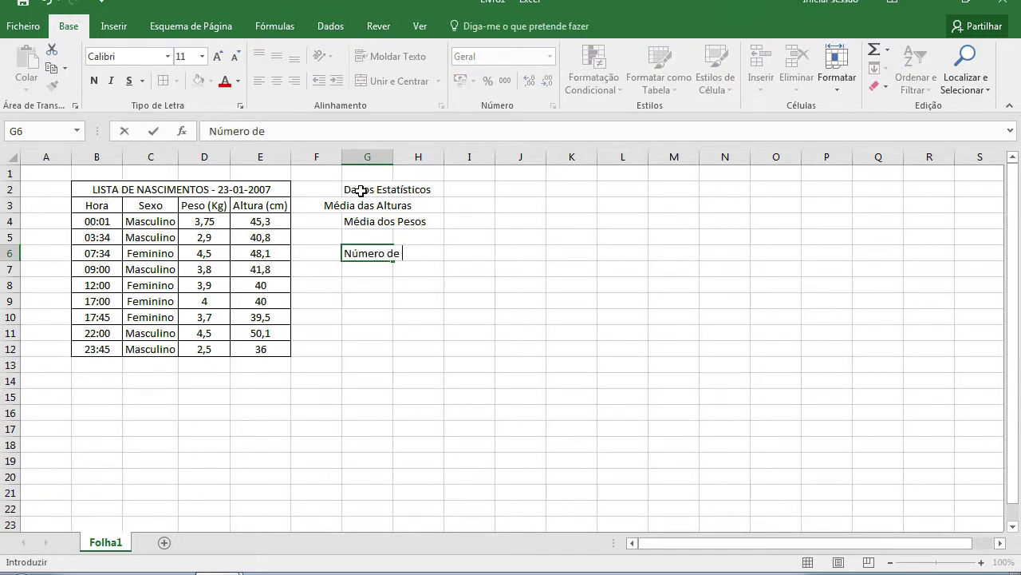
{"action": "type", "text": "scimentos"}
{"action": "key", "text": "Return"}
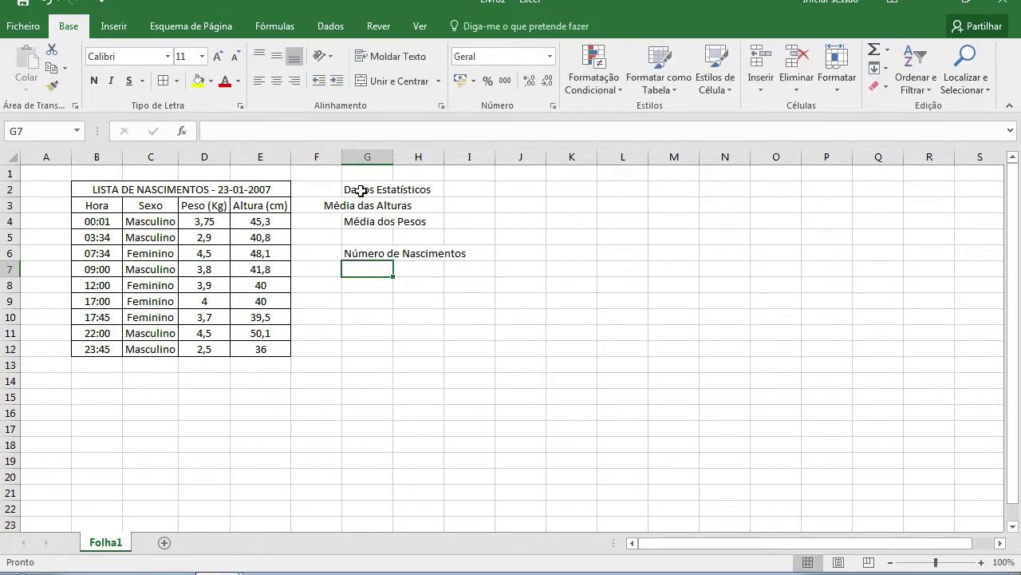
- Add Feminino and Masculino, then Média dos Pesos por Sexo with its own Feminino and Masculino labels
{"action": "type", "text": "e"}
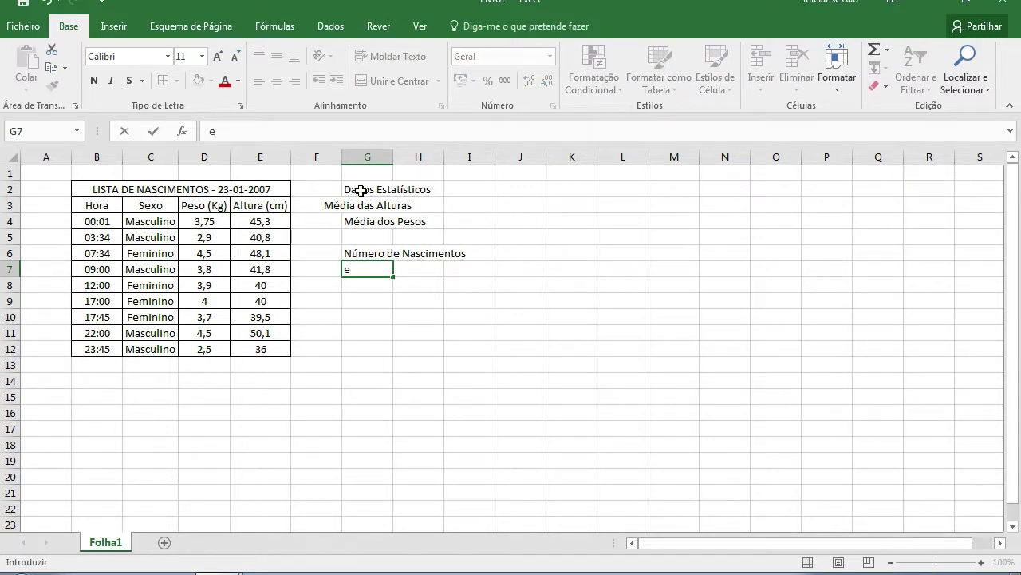
{"action": "type", "text": "Feminino"}
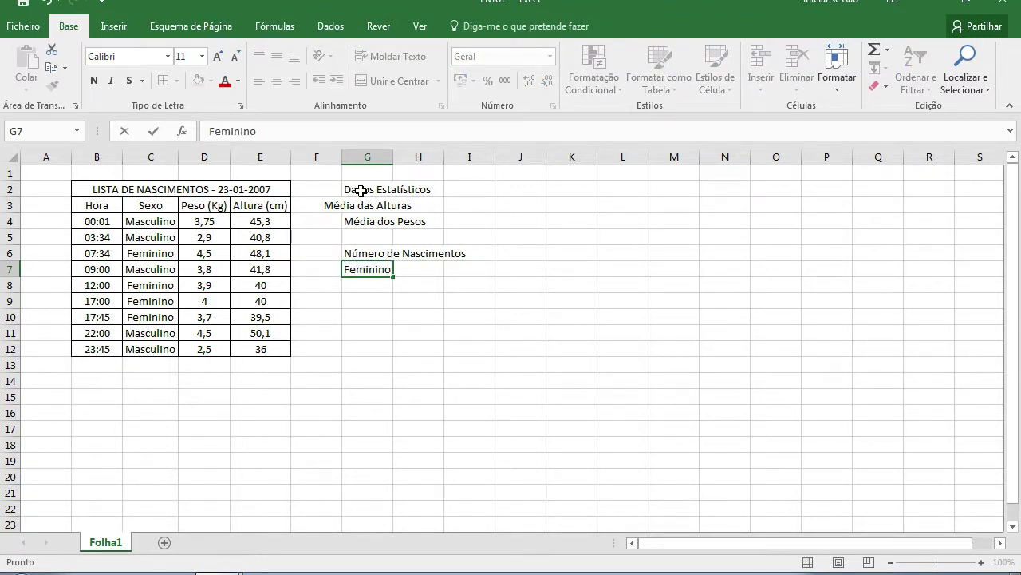
{"action": "key", "text": "Return"}
{"action": "type", "text": "Masculino"}
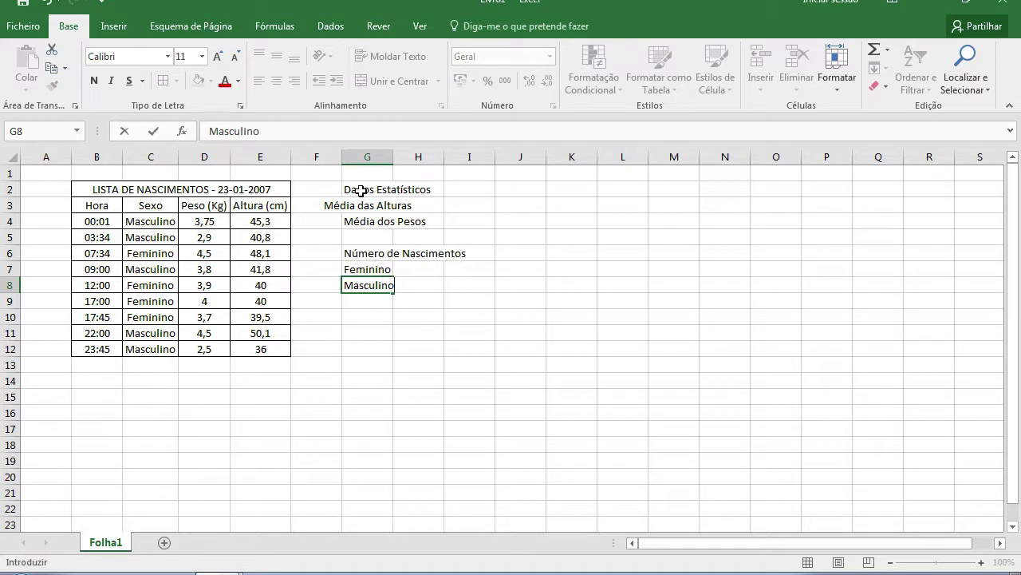
{"action": "key", "text": "Return"}
{"action": "key", "text": "Return"}
{"action": "type", "text": "Média "}
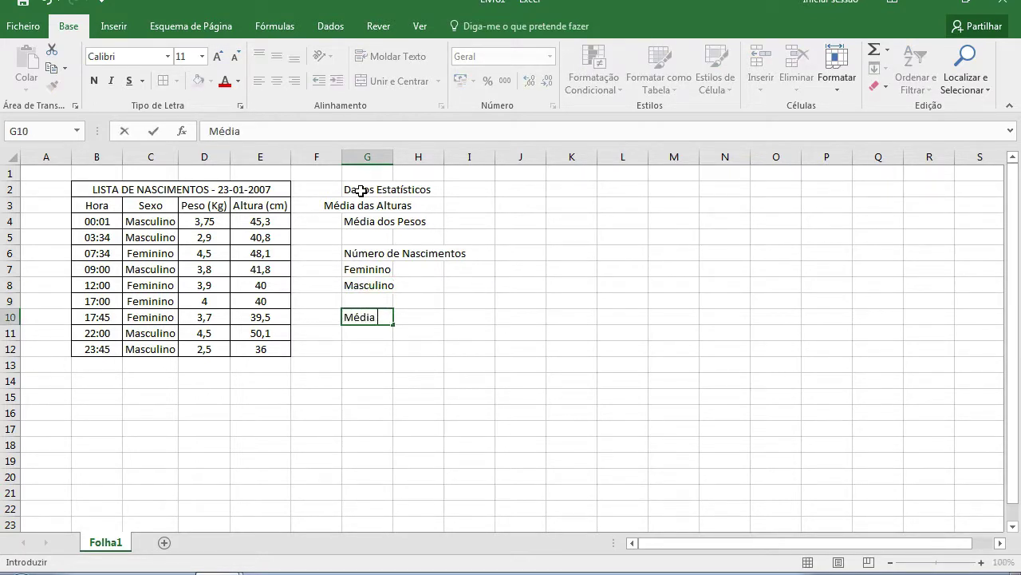
{"action": "type", "text": "dos Pesos por Sexo"}
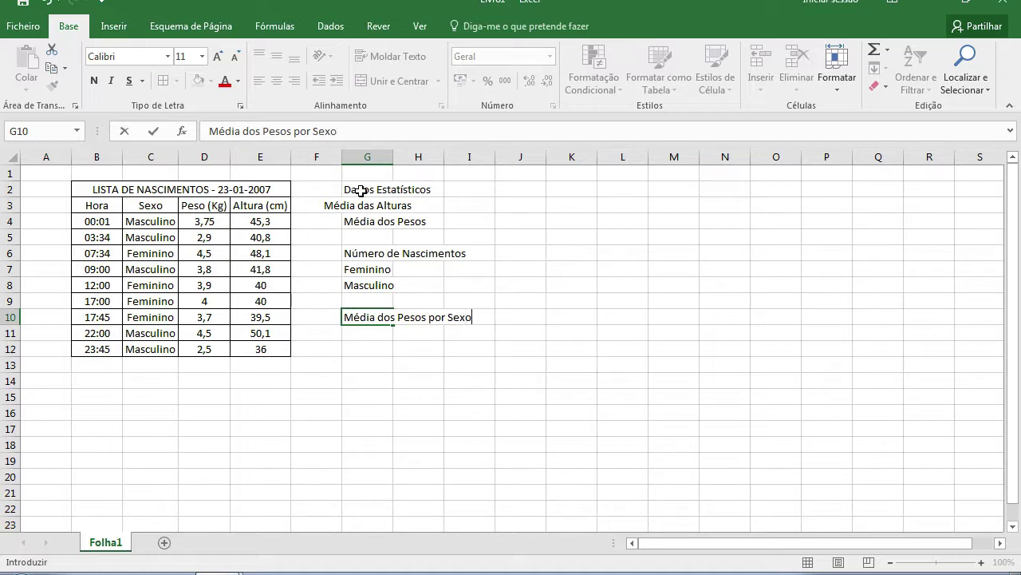
{"action": "key", "text": "Return"}
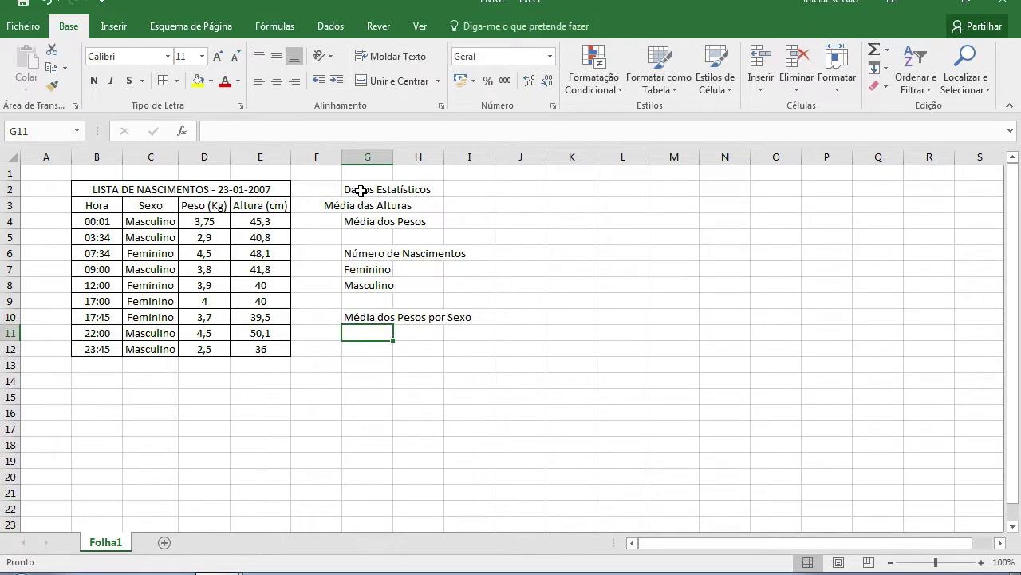
{"action": "type", "text": "Fem"}
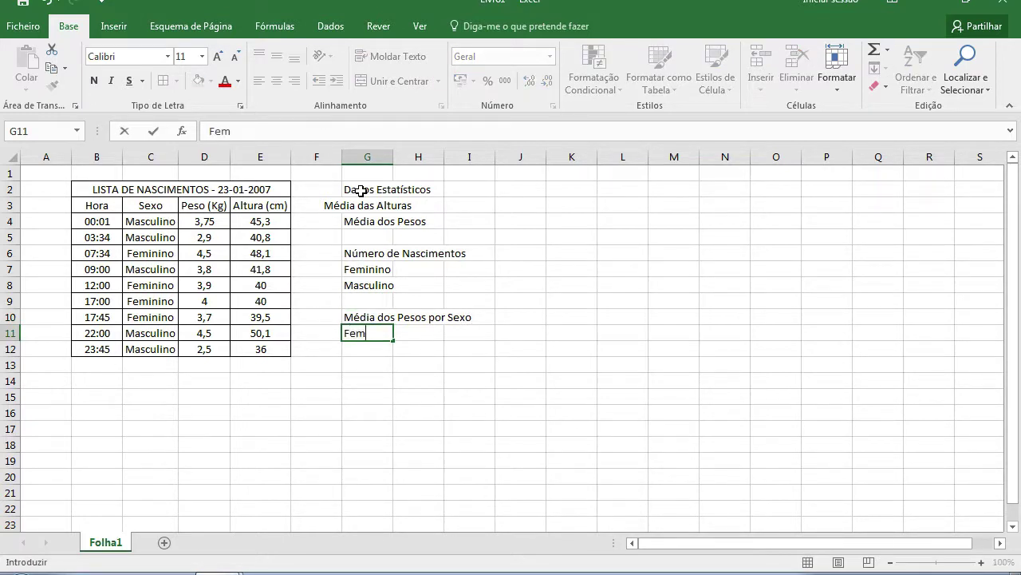
{"action": "type", "text": "inino"}
{"action": "key", "text": "Return"}
{"action": "type", "text": "Mascu"}
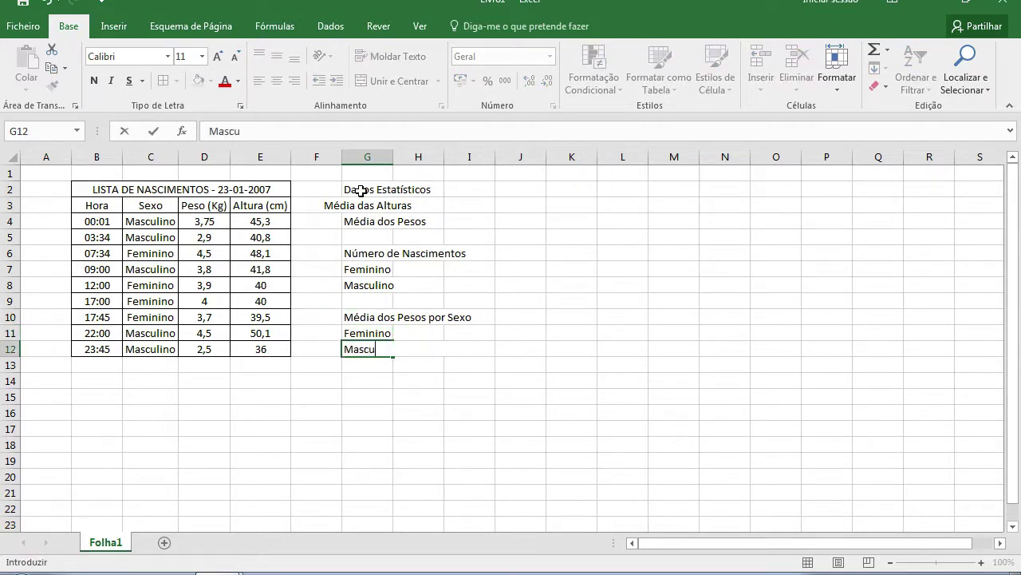
{"action": "type", "text": "lino"}
{"action": "key", "text": "Return"}
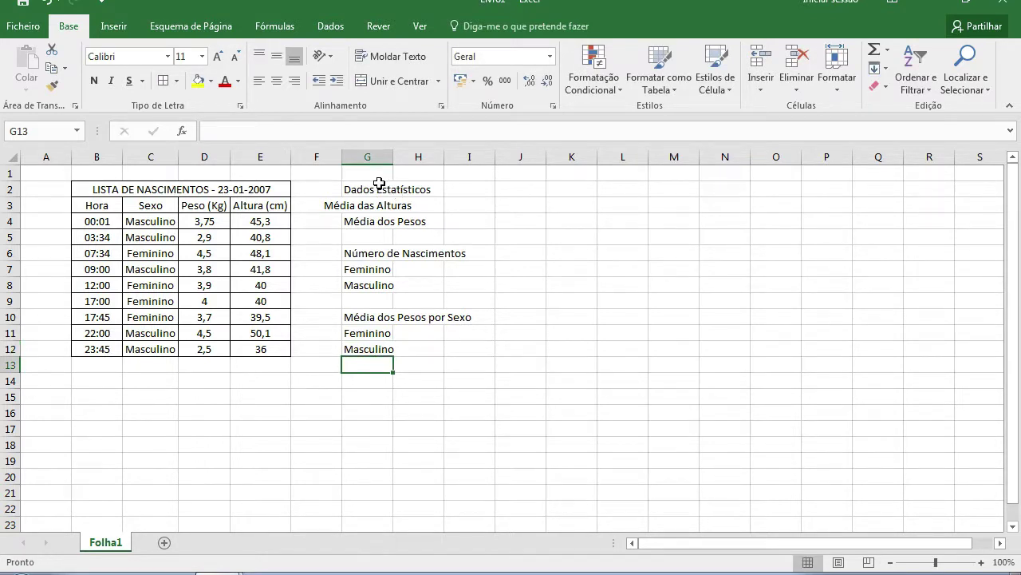
{"action": "left_click_drag", "start_coordinate": [379, 184], "coordinate": [418, 188]}
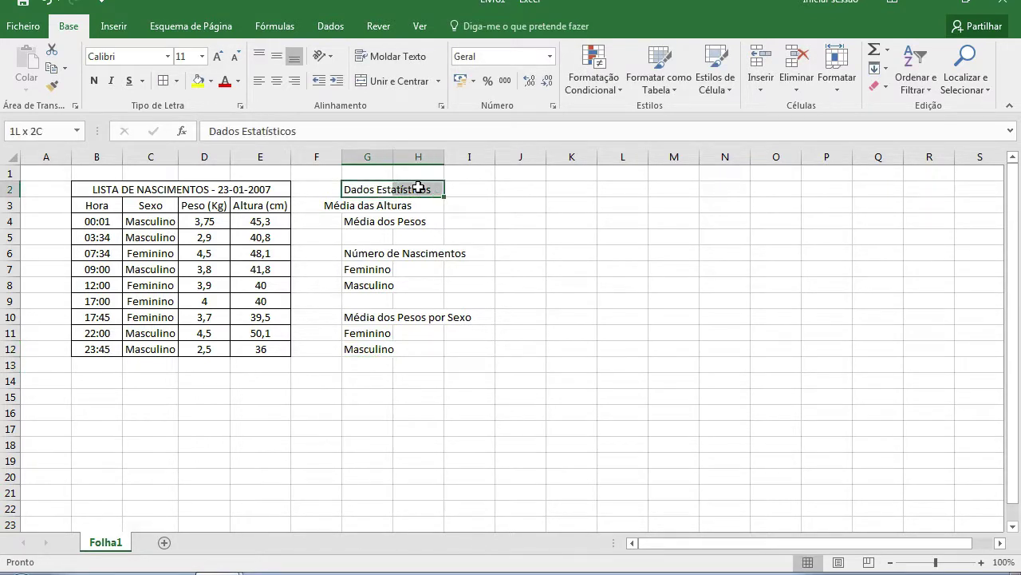
- Merge and centre the Dados Estatísticos, Número de Nascimentos and Média dos Pesos por Sexo headings across G–H, resizing column G
{"action": "left_click", "coordinate": [397, 80]}
{"action": "double_click", "coordinate": [391, 157]}
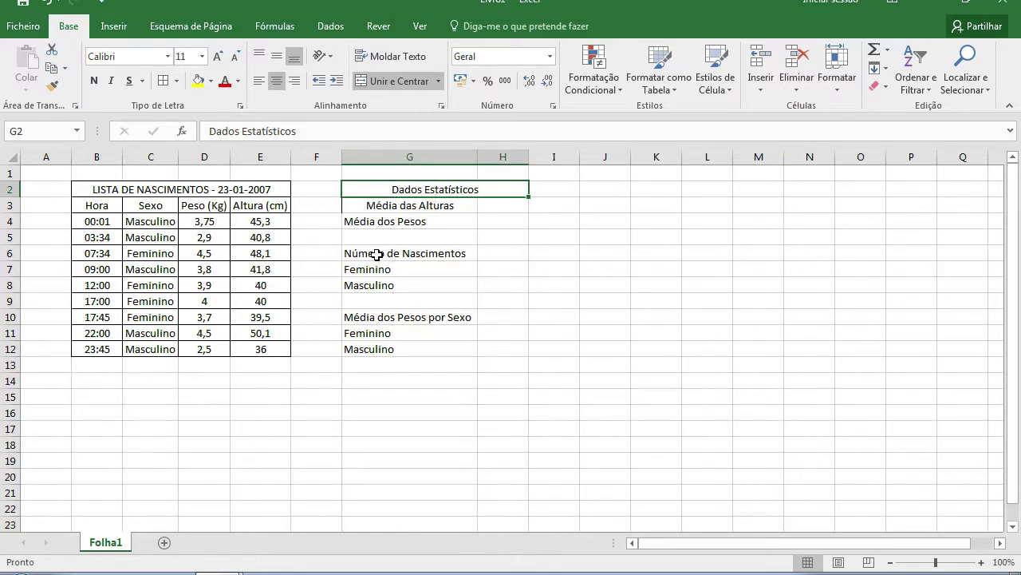
{"action": "left_click_drag", "start_coordinate": [377, 254], "coordinate": [497, 258]}
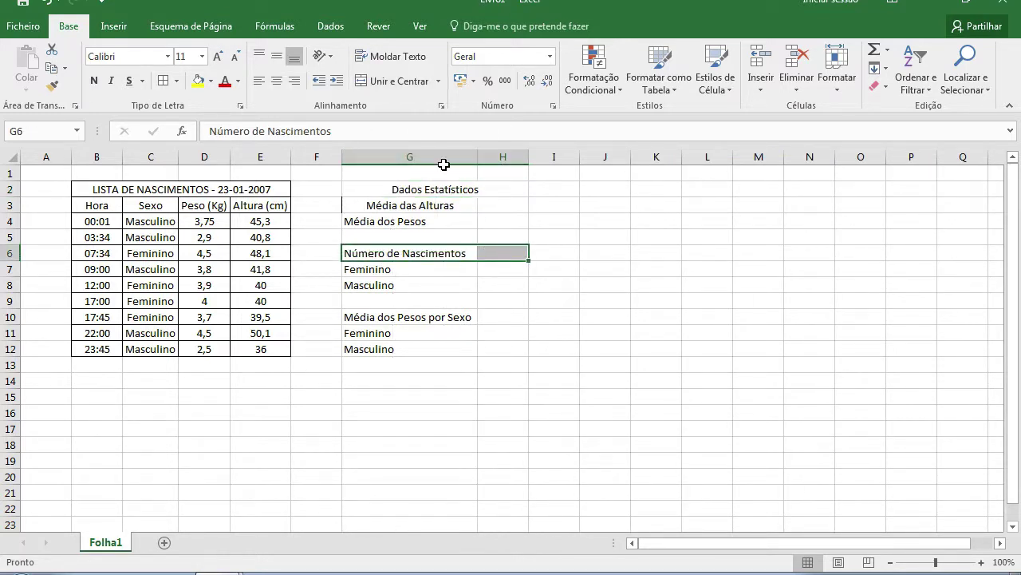
{"action": "left_click", "coordinate": [389, 82]}
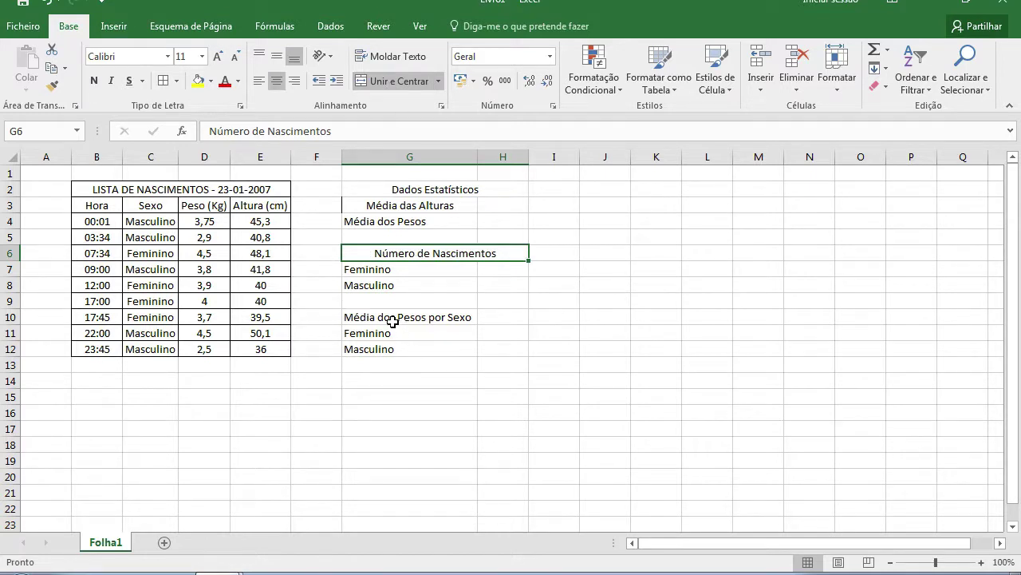
{"action": "left_click_drag", "start_coordinate": [392, 320], "coordinate": [494, 317]}
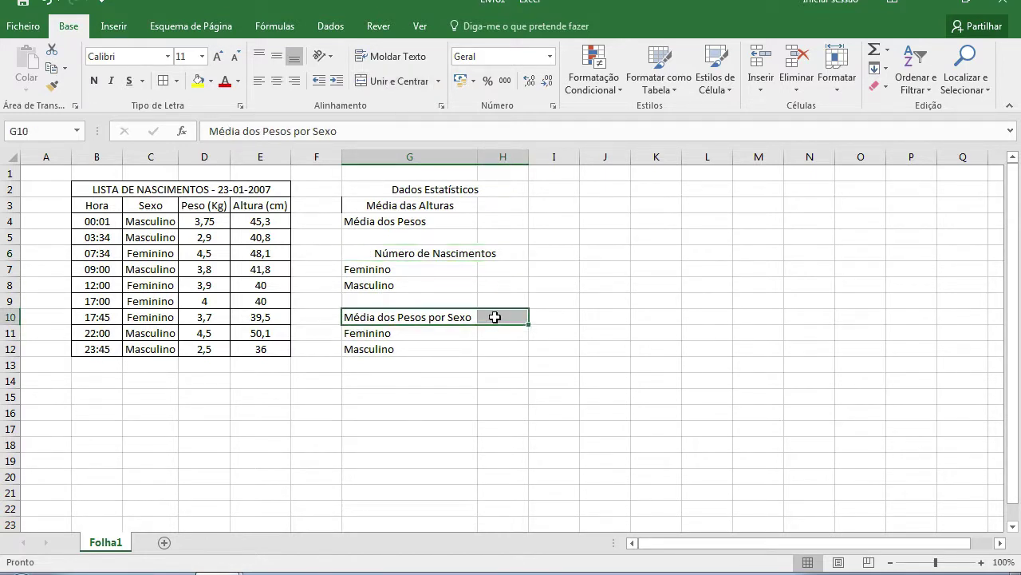
{"action": "left_click", "coordinate": [388, 81]}
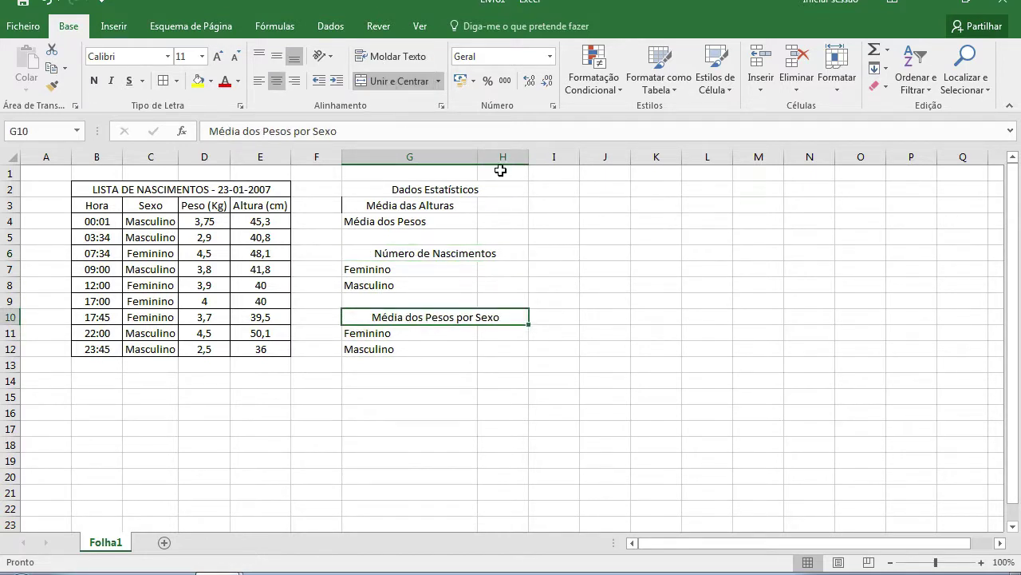
{"action": "mouse_move", "coordinate": [477, 151]}
{"action": "left_mouse_down"}
{"action": "mouse_move", "coordinate": [431, 157]}
{"action": "mouse_move", "coordinate": [445, 154]}
{"action": "left_mouse_up"}
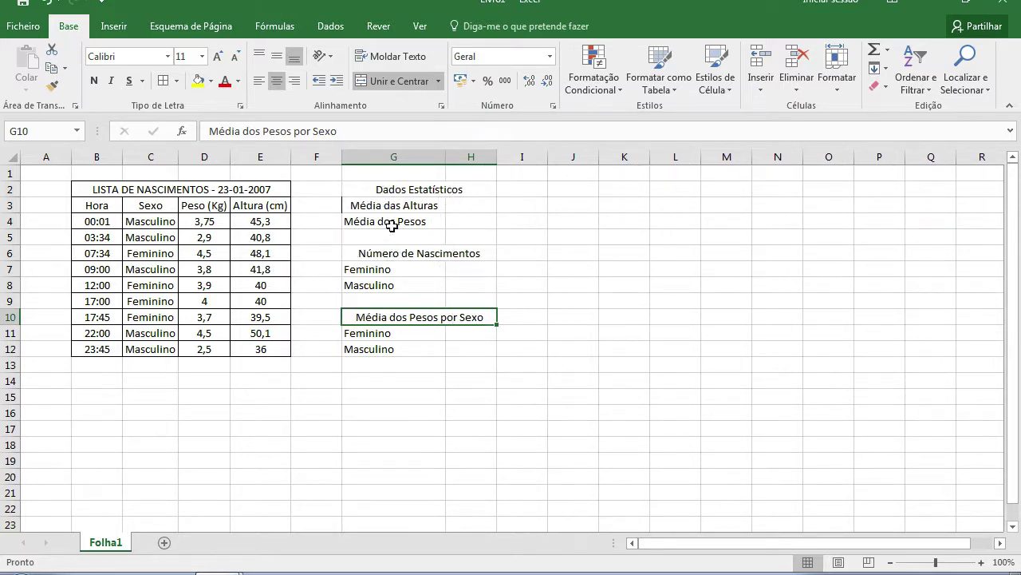
- Left-align the Média das Alturas label in G3
{"action": "left_click", "coordinate": [369, 206]}
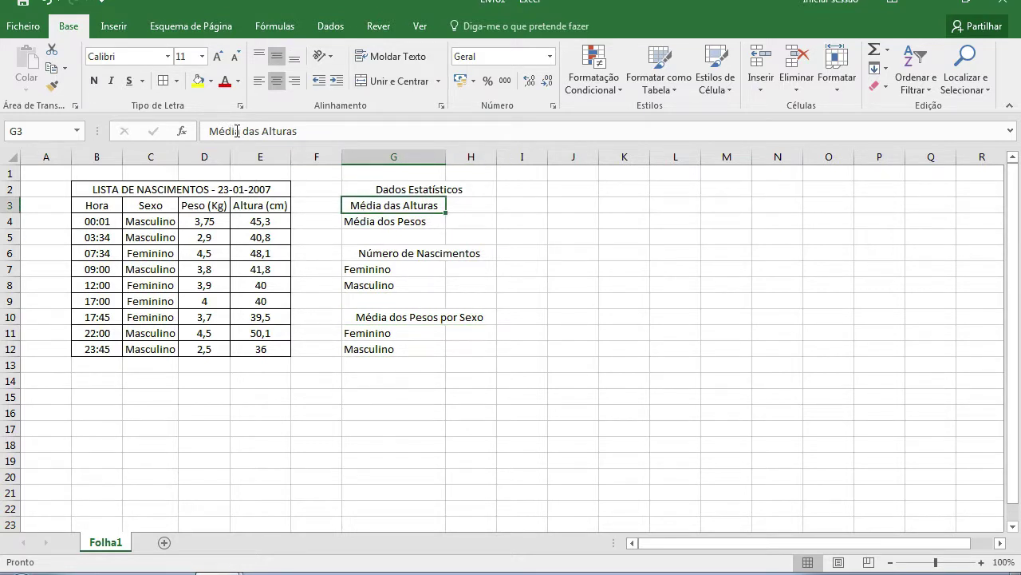
{"action": "left_click", "coordinate": [210, 133]}
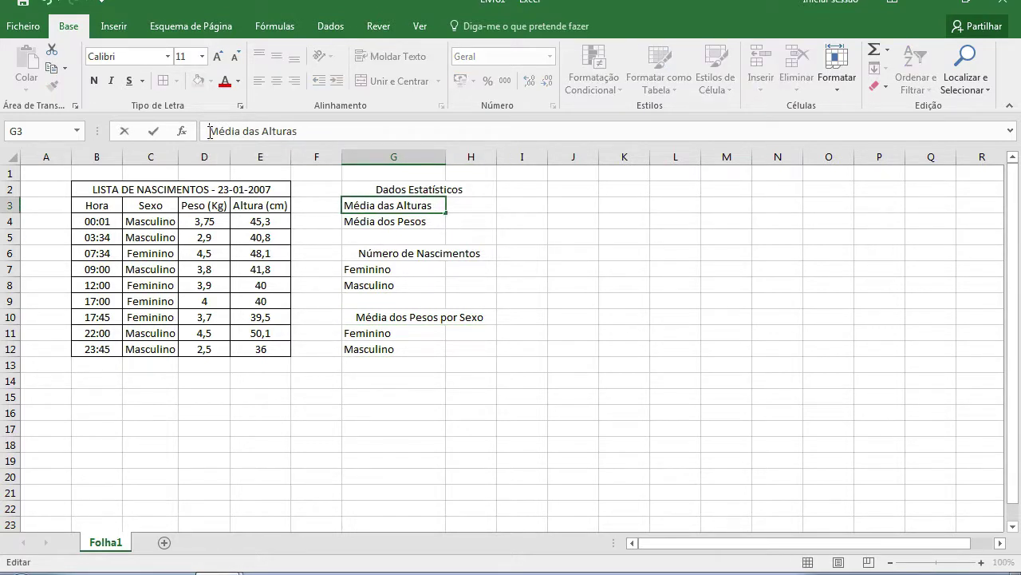
{"action": "key", "text": "Return"}
{"action": "key", "text": "Up"}
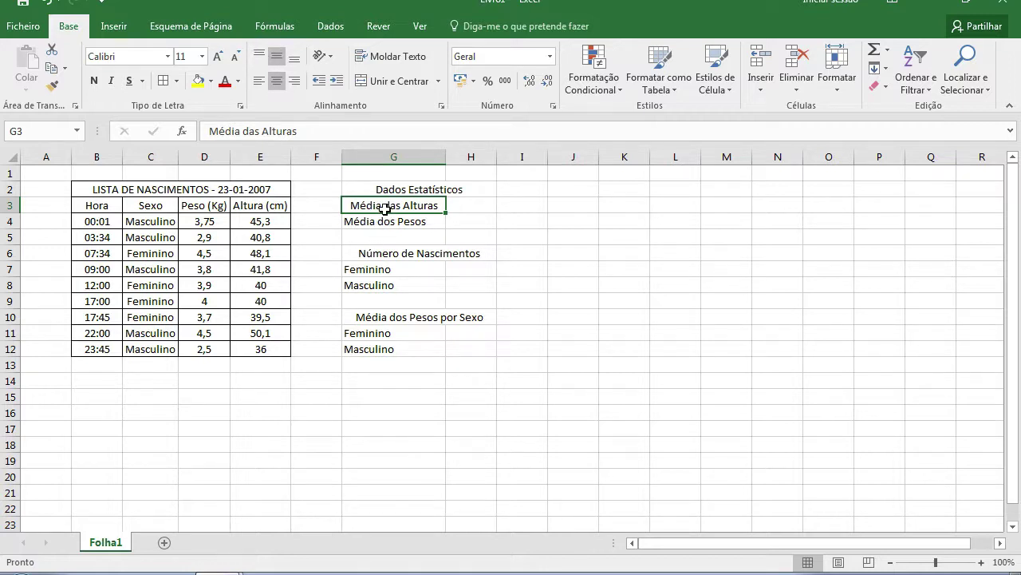
{"action": "left_click", "coordinate": [259, 80]}
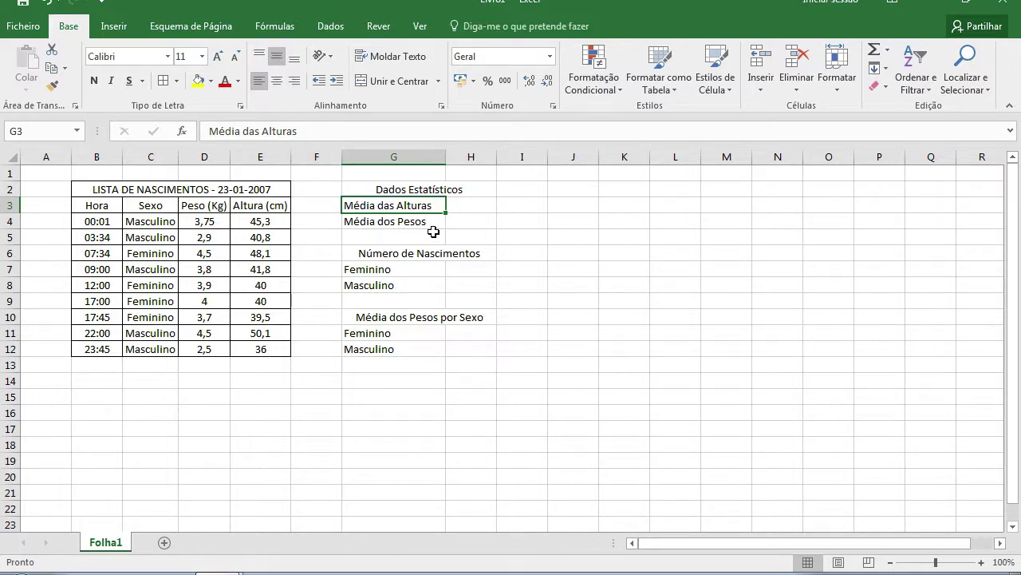
{"action": "left_click_drag", "start_coordinate": [407, 187], "coordinate": [451, 221]}
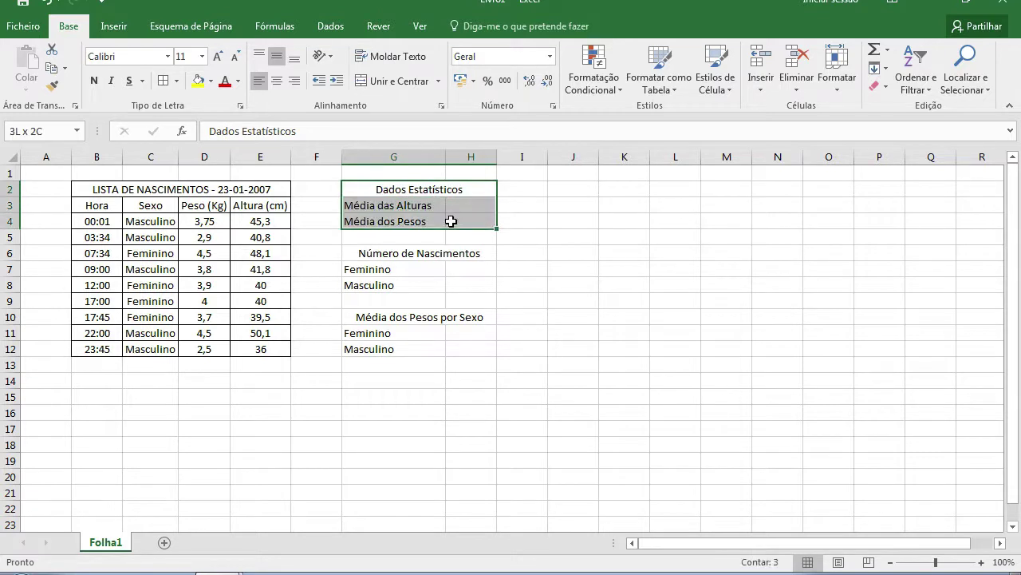
- Apply Todos os Limites borders to G2:H4, G6:H8 and G10:H12
{"action": "left_click", "coordinate": [163, 81]}
{"action": "key", "text": "Down"}
{"action": "key", "text": "Down"}
{"action": "key", "text": "shift+Down"}
{"action": "key", "text": "shift+Down"}
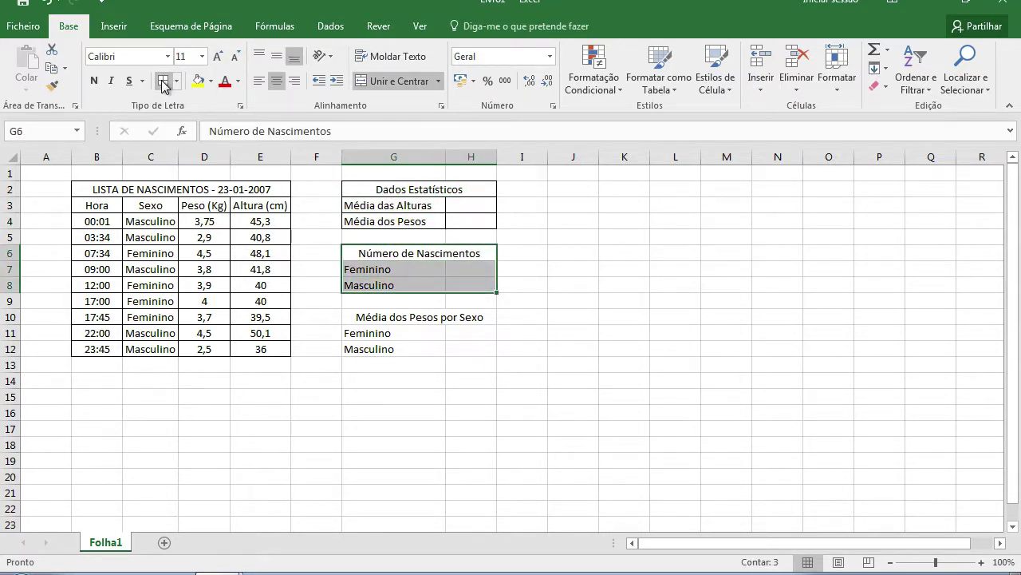
{"action": "left_click", "coordinate": [163, 81]}
{"action": "key", "text": "Down"}
{"action": "key", "text": "Down"}
{"action": "key", "text": "Down"}
{"action": "key", "text": "Down"}
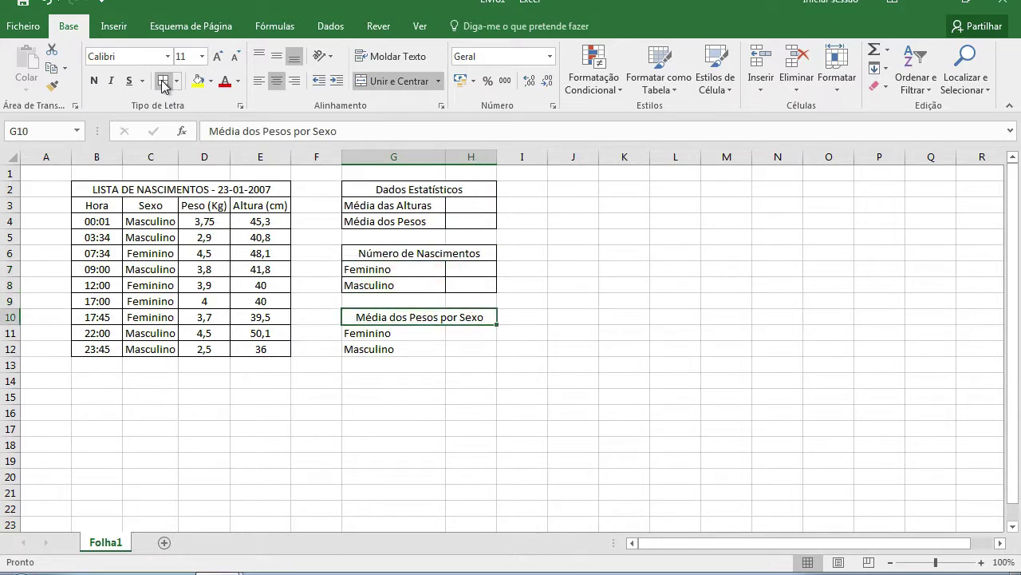
{"action": "key", "text": "shift+Down"}
{"action": "key", "text": "shift+Down"}
{"action": "left_click", "coordinate": [162, 80]}
{"action": "key", "text": "Down"}
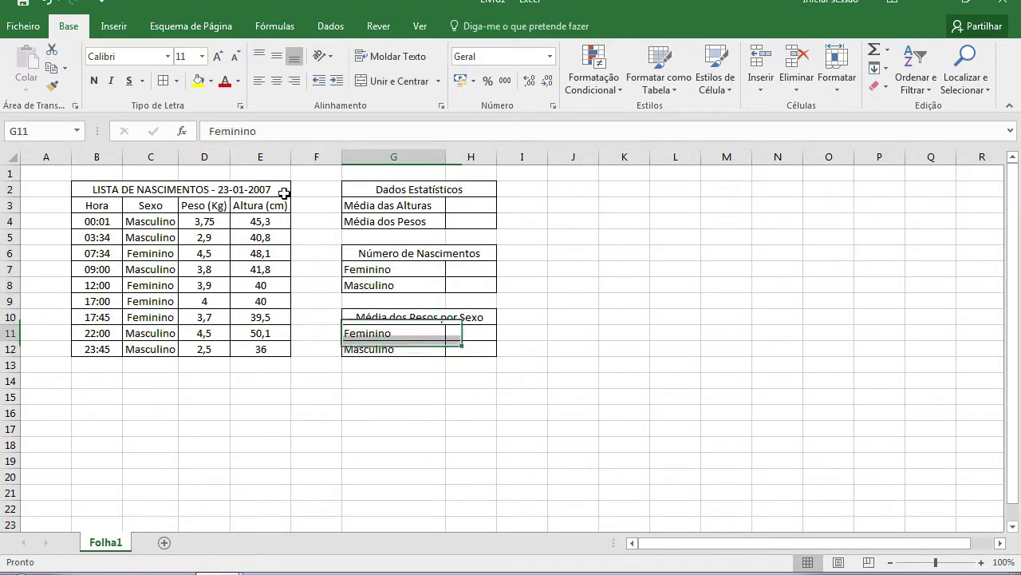
{"action": "key", "text": "Up"}
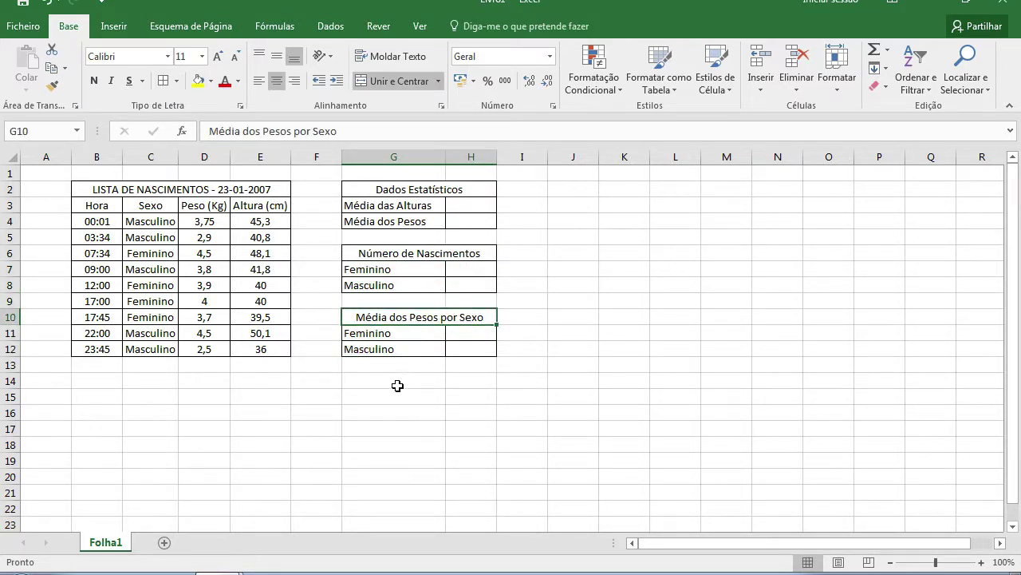
- Fill the label cells G2:G4, G6:G8 and G10:G12 with grey
{"action": "left_click", "coordinate": [402, 354], "text": "ctrl"}
{"action": "left_click", "coordinate": [396, 336], "text": "ctrl"}
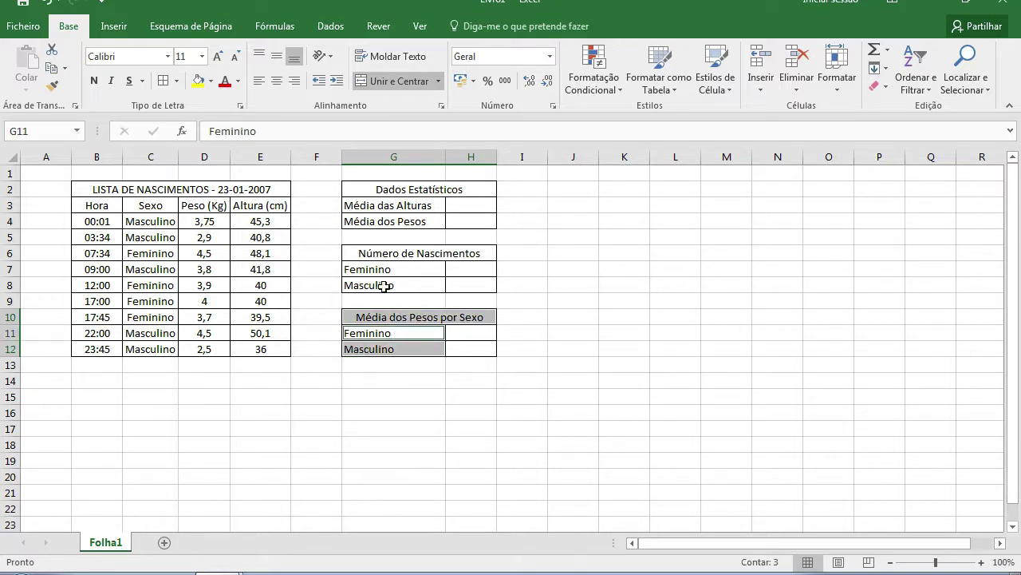
{"action": "left_click", "coordinate": [381, 283], "text": "ctrl"}
{"action": "left_click", "coordinate": [385, 269], "text": "ctrl"}
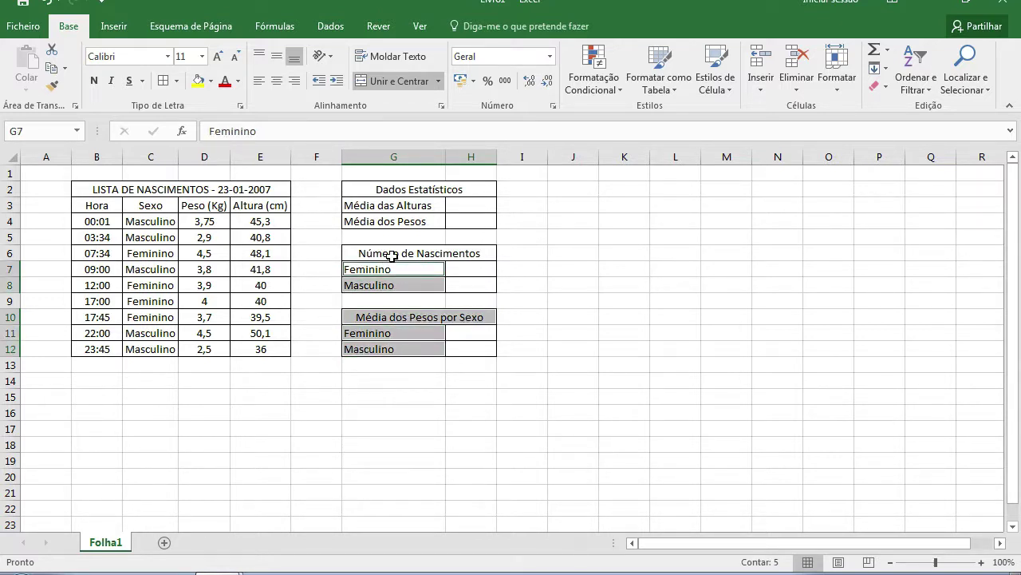
{"action": "left_click", "coordinate": [394, 255], "text": "ctrl"}
{"action": "left_click", "coordinate": [407, 223], "text": "ctrl"}
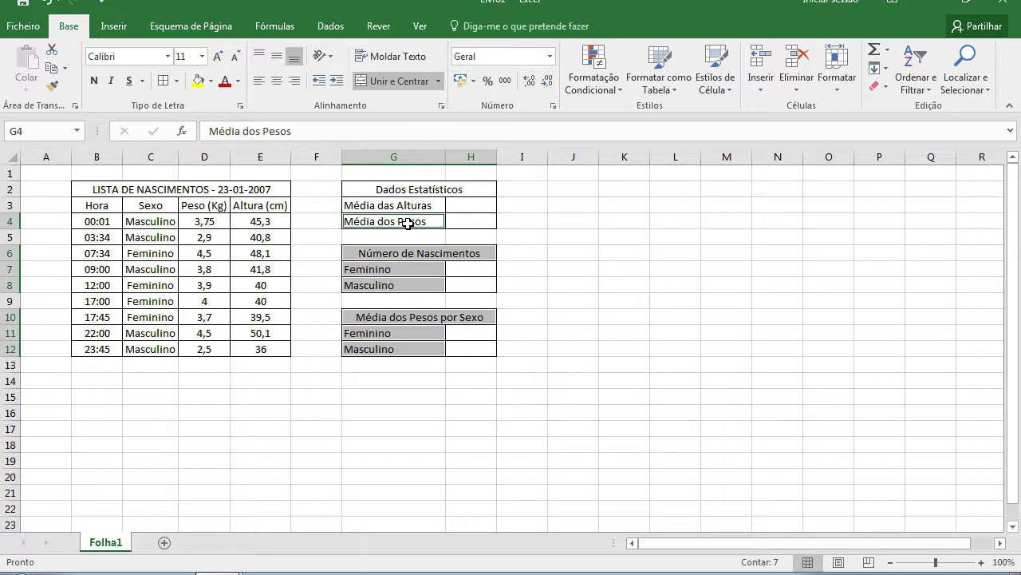
{"action": "left_click", "coordinate": [407, 200], "text": "ctrl"}
{"action": "left_click", "coordinate": [417, 195], "text": "ctrl"}
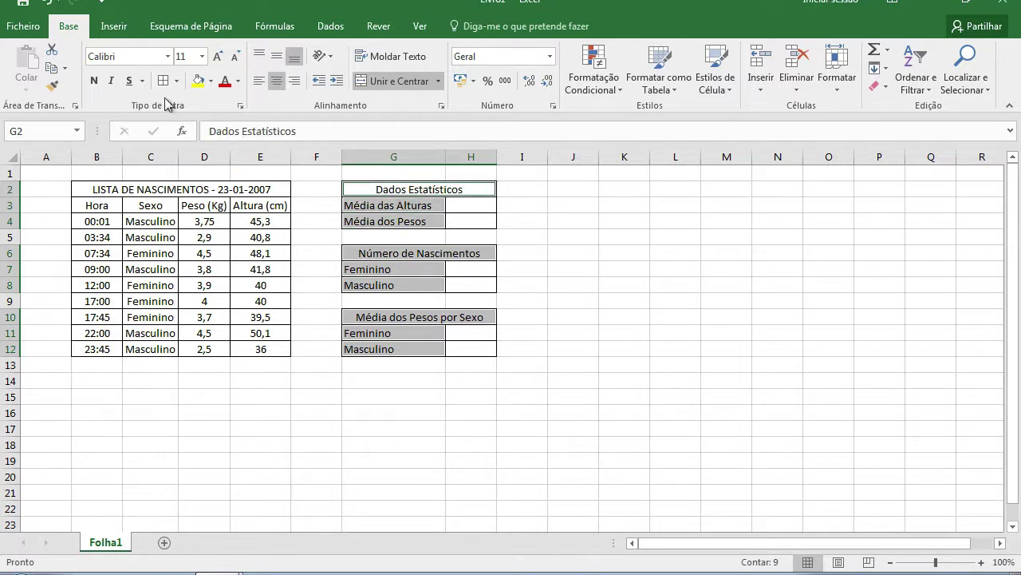
{"action": "left_click", "coordinate": [212, 81]}
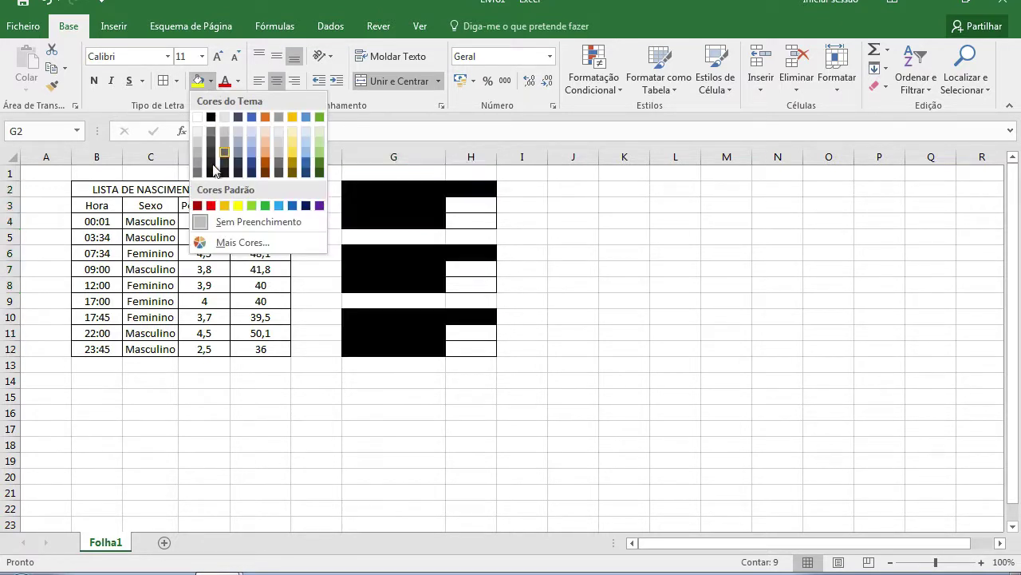
{"action": "left_click", "coordinate": [198, 140]}
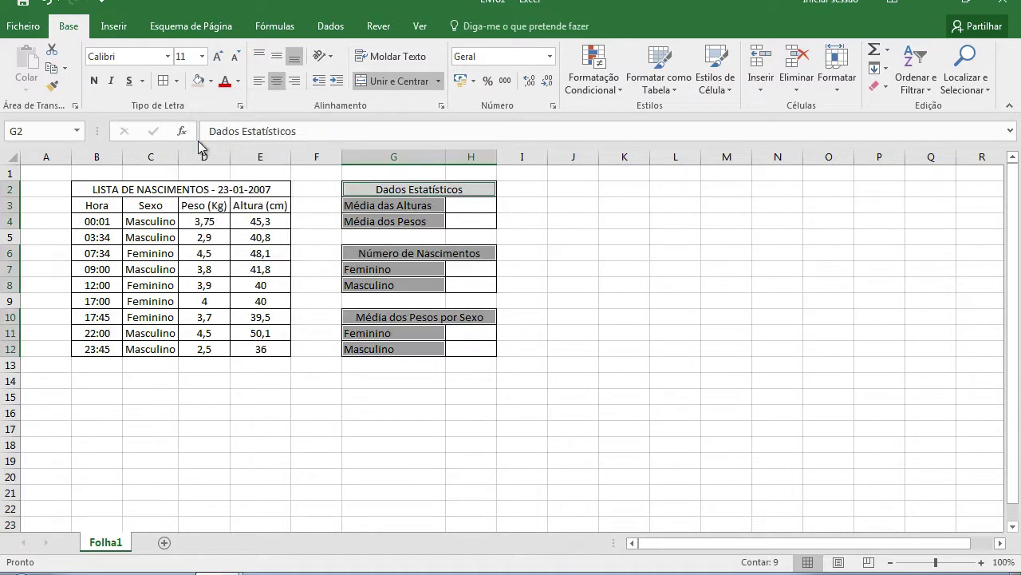
{"action": "left_click", "coordinate": [461, 204]}
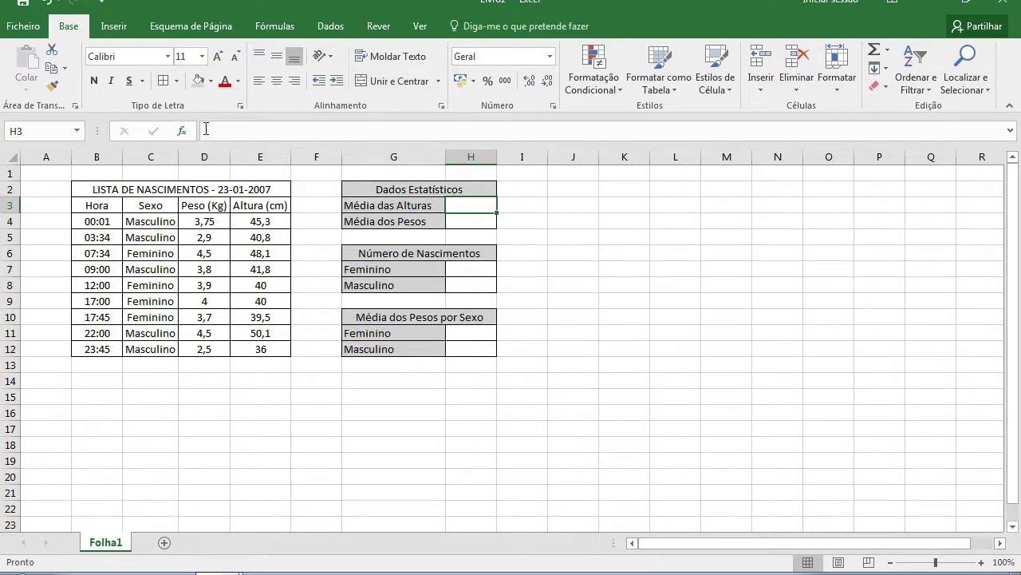
- Enter =MÉDIA(E4:E12) in H3, giving an average height of 42,4
{"action": "left_click", "coordinate": [182, 131]}
{"action": "type", "text": "Média"}
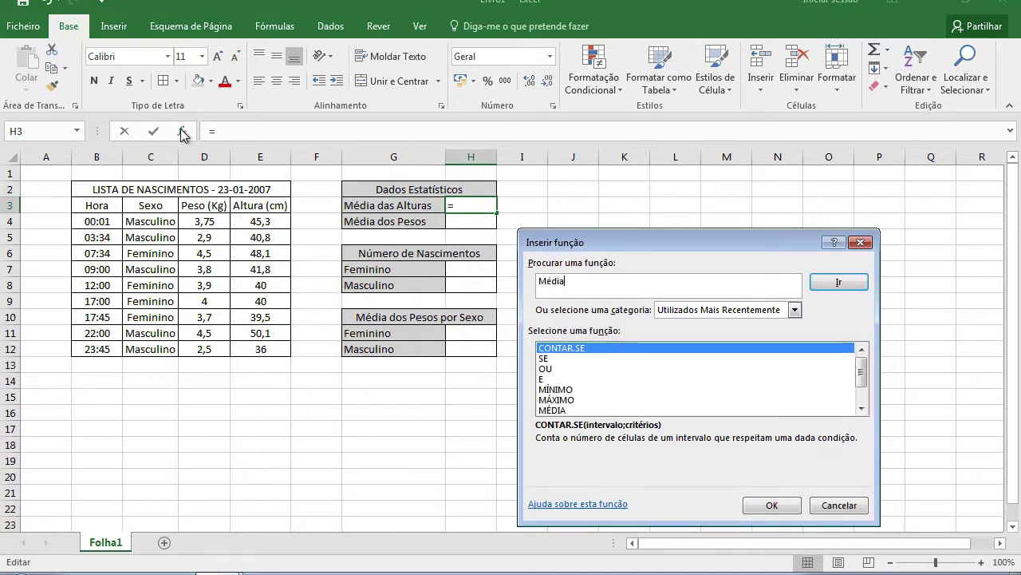
{"action": "key", "text": "Return"}
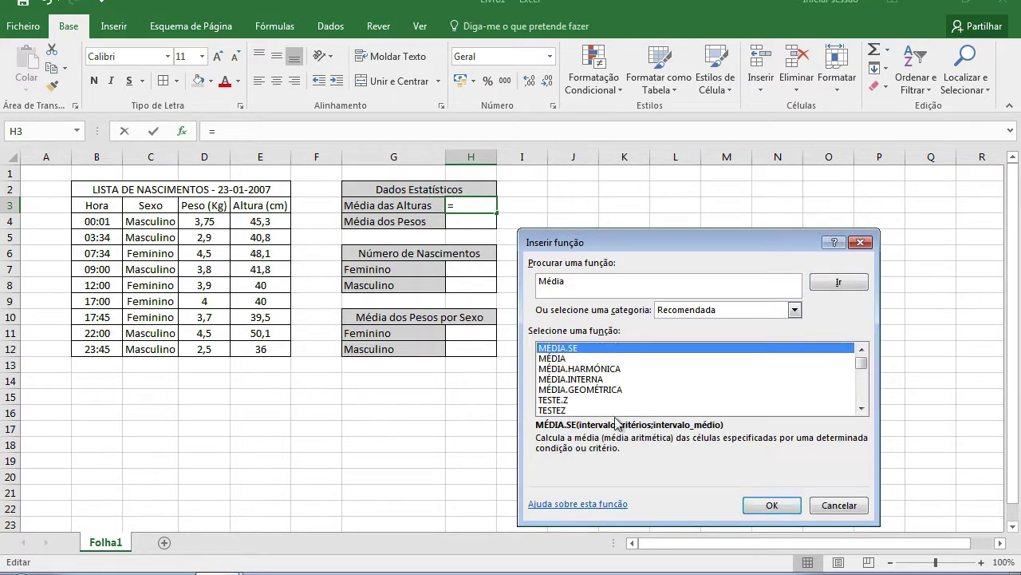
{"action": "left_click", "coordinate": [575, 360]}
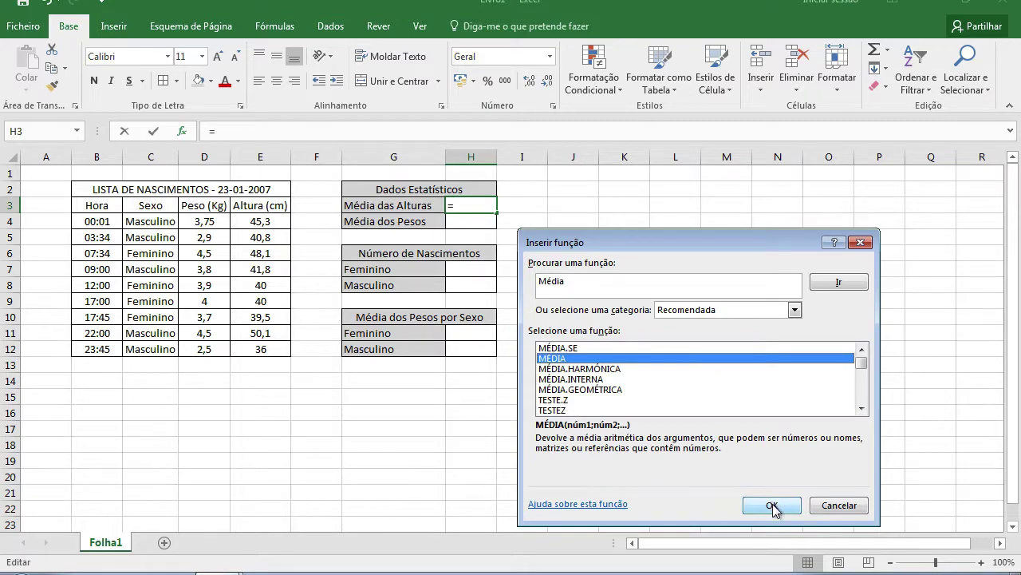
{"action": "left_click", "coordinate": [772, 506]}
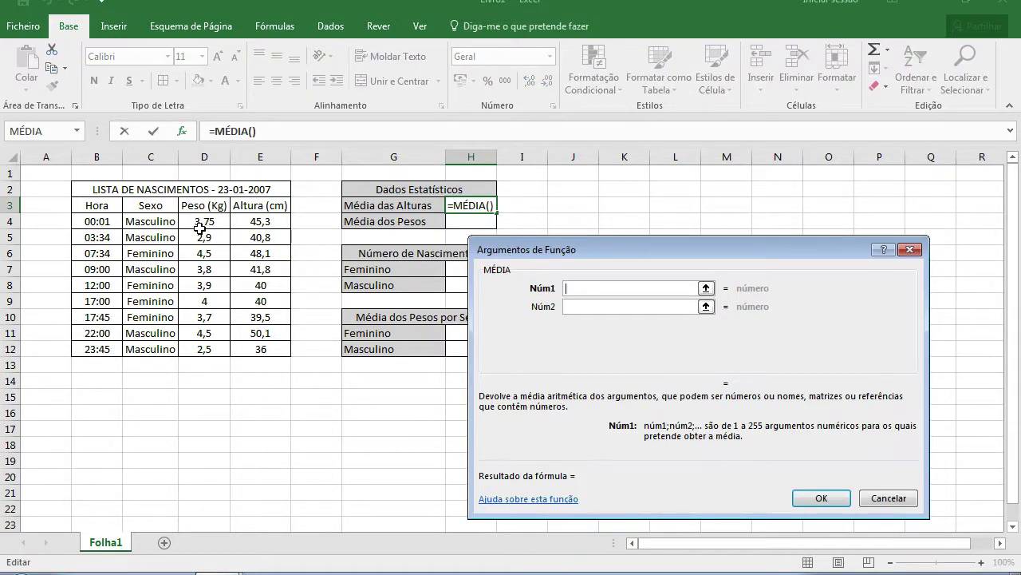
{"action": "left_click_drag", "start_coordinate": [258, 223], "coordinate": [262, 351]}
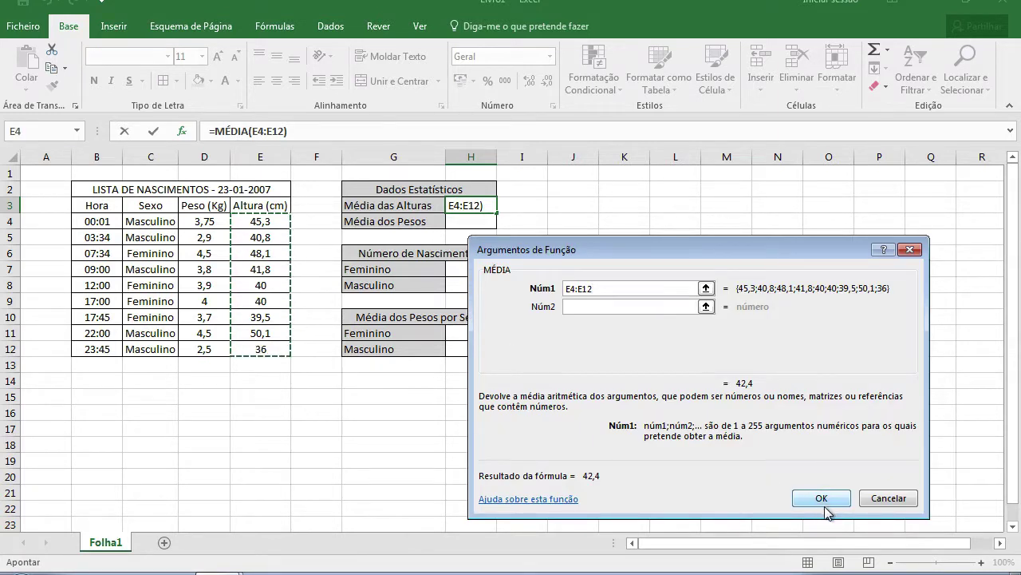
{"action": "left_click", "coordinate": [831, 498]}
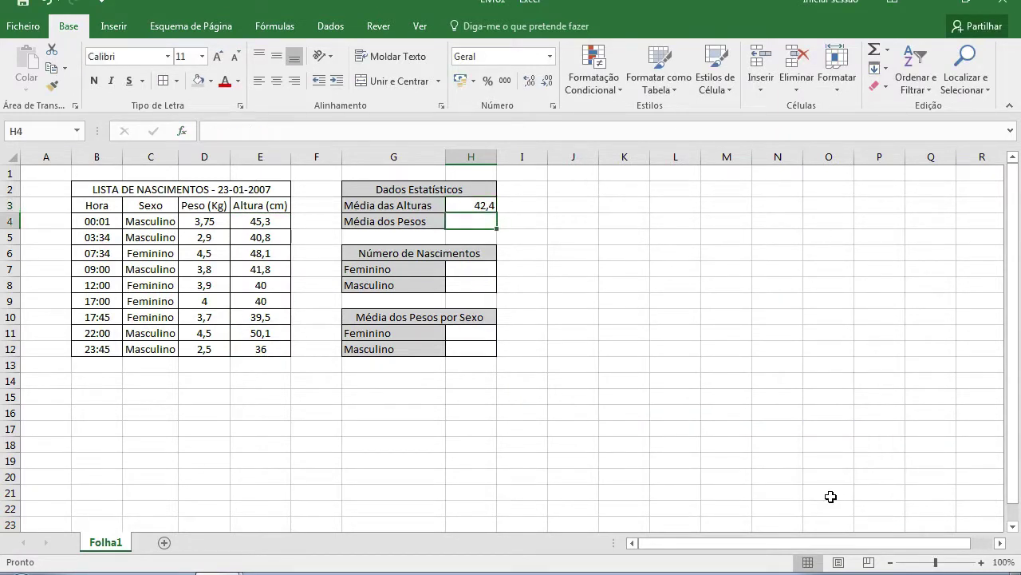
- Enter =MÉDIA(D4:D12) in H4, giving an average weight of 3,727778
{"action": "left_click", "coordinate": [182, 134]}
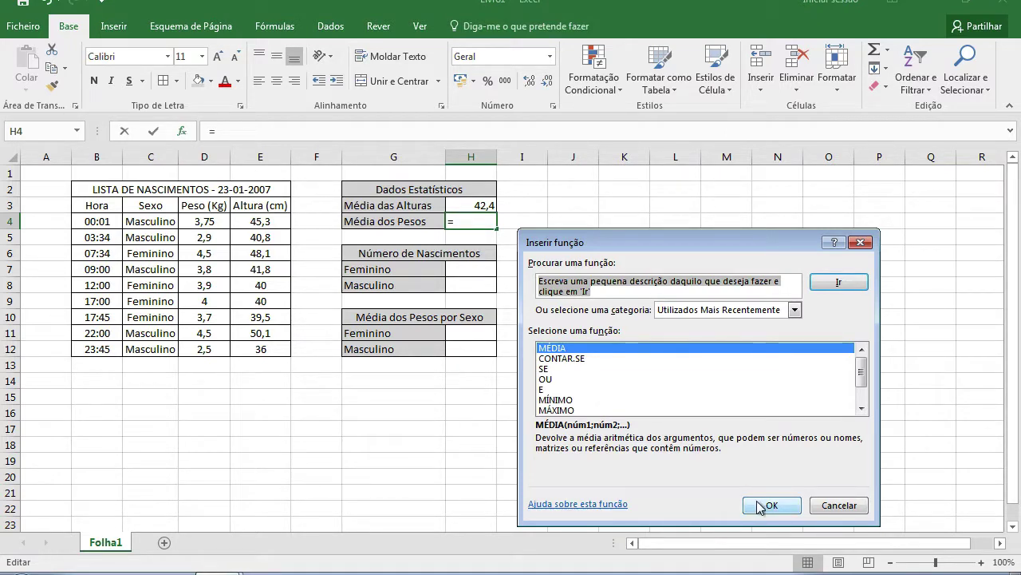
{"action": "left_click", "coordinate": [766, 505]}
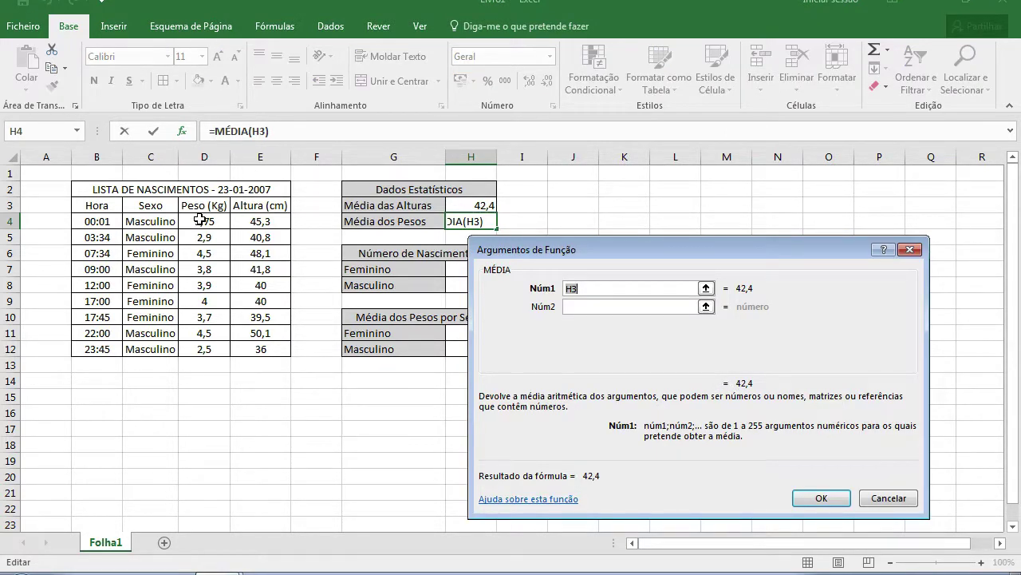
{"action": "left_click_drag", "start_coordinate": [200, 221], "coordinate": [204, 348]}
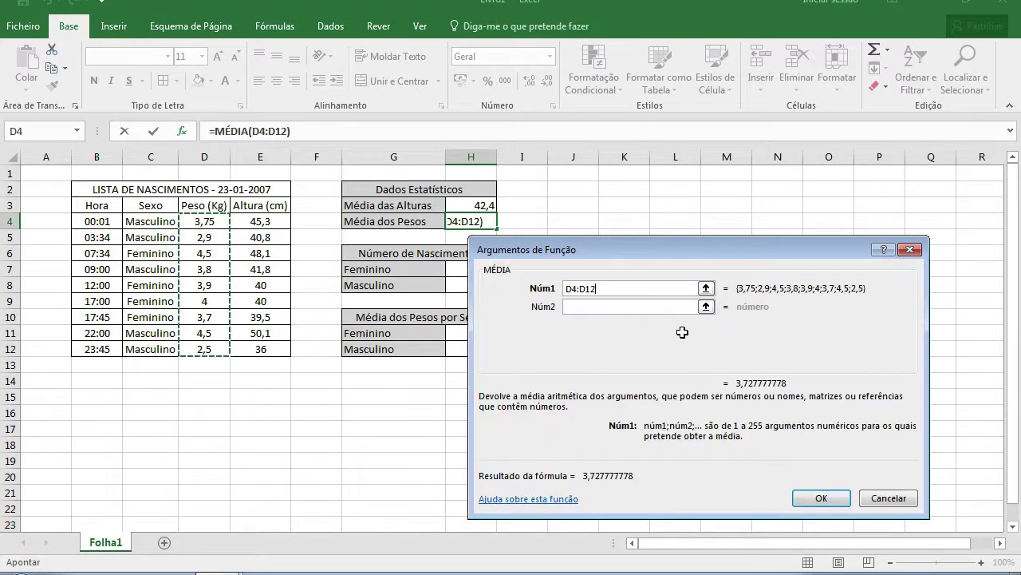
{"action": "left_click", "coordinate": [821, 500]}
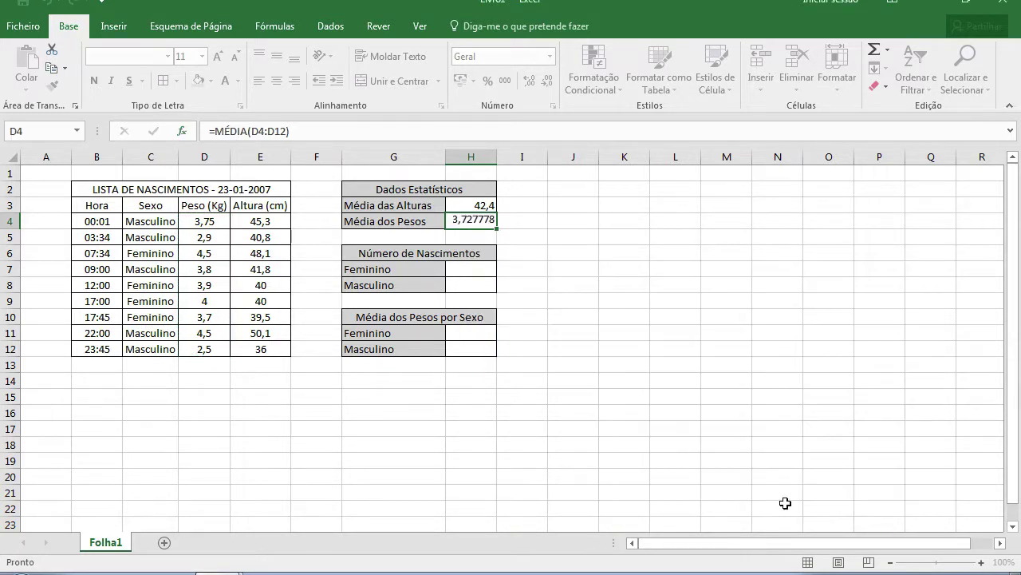
{"action": "left_click", "coordinate": [487, 269]}
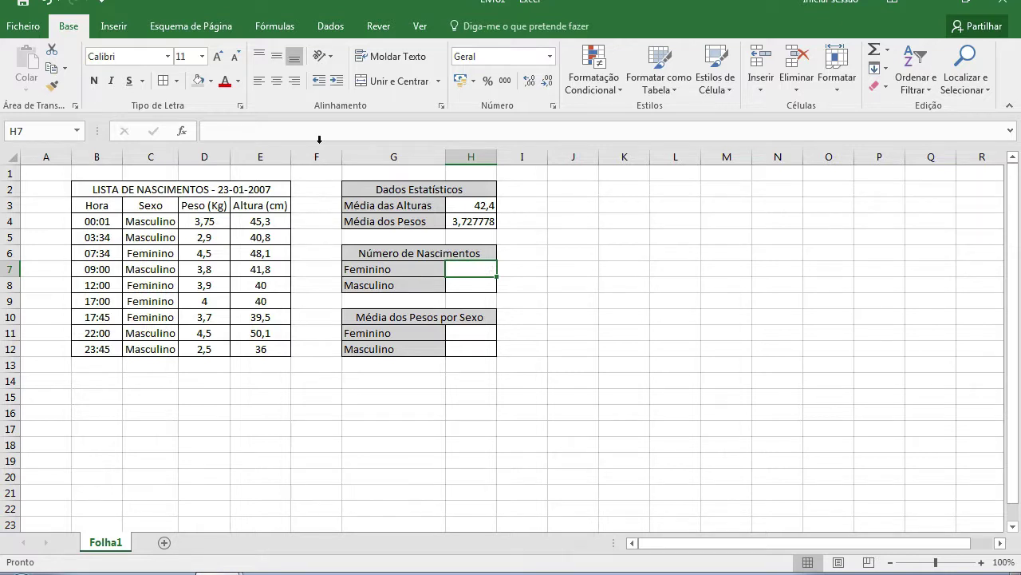
- Enter =CONTAR.SE(C4:C12;"Feminino") in H7, counting 4 female births
{"action": "left_click", "coordinate": [182, 133]}
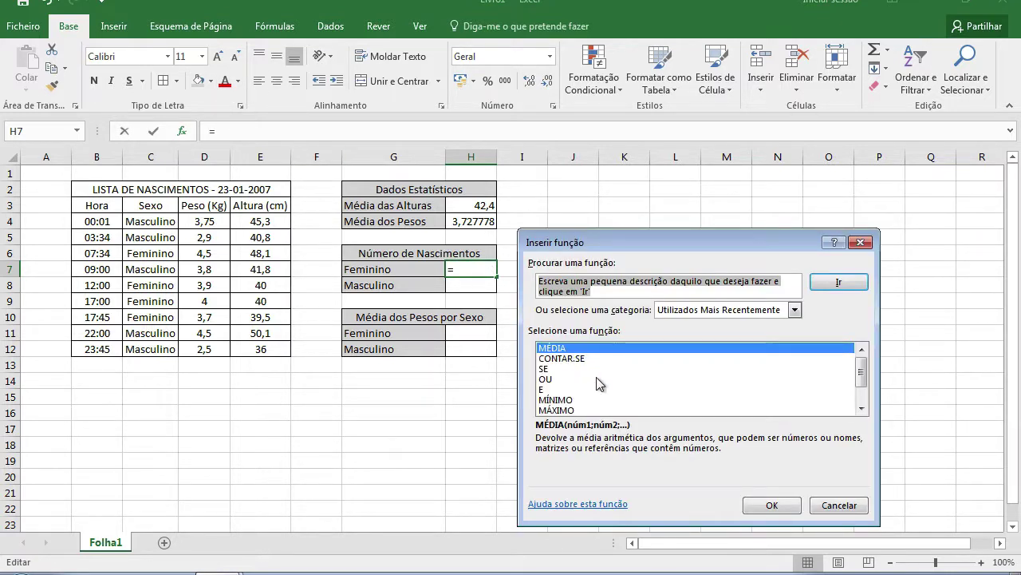
{"action": "left_click", "coordinate": [604, 358]}
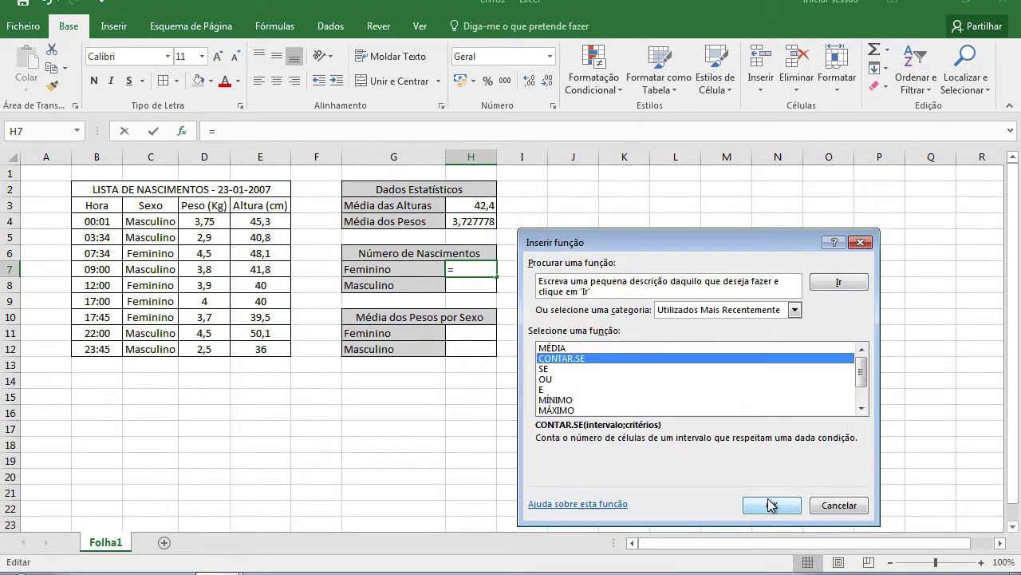
{"action": "left_click", "coordinate": [772, 505]}
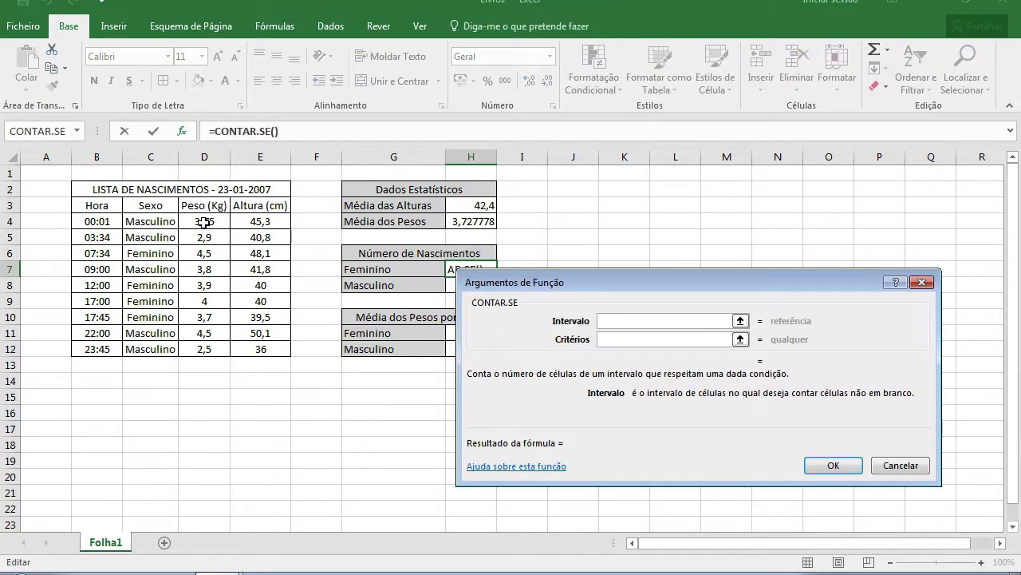
{"action": "left_click_drag", "start_coordinate": [150, 222], "coordinate": [156, 343]}
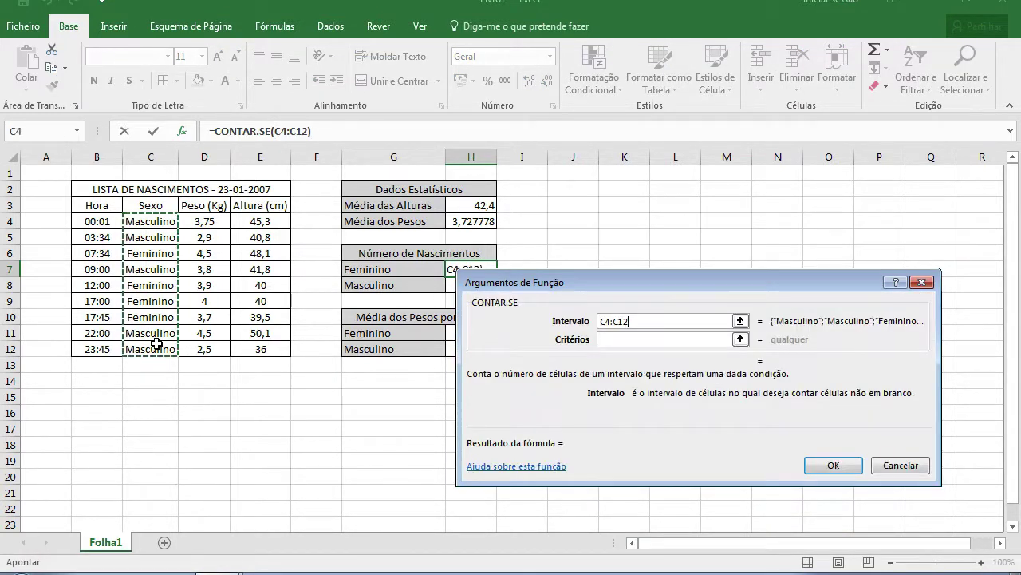
{"action": "left_click", "coordinate": [654, 340]}
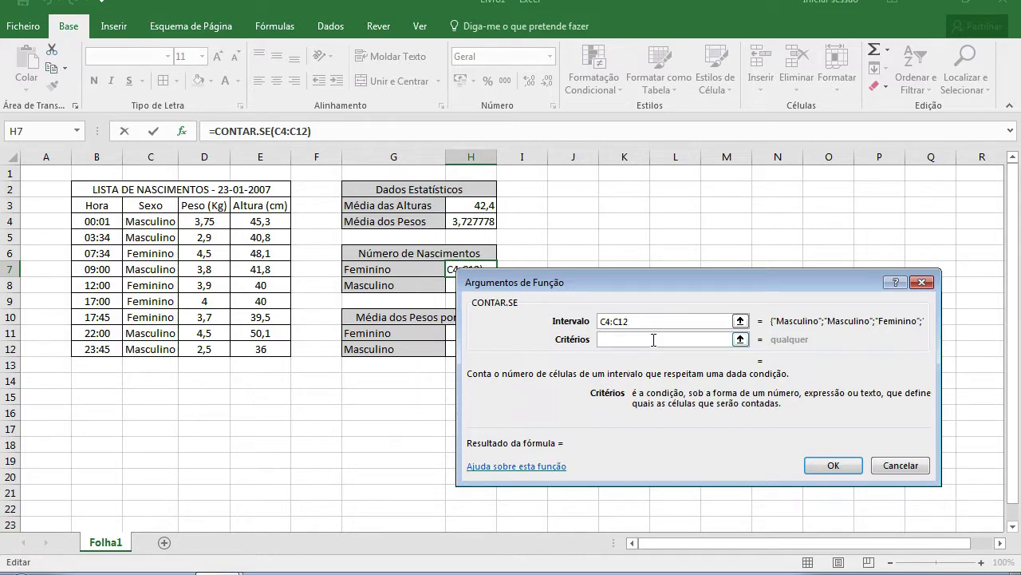
{"action": "type", "text": "\"Fem"}
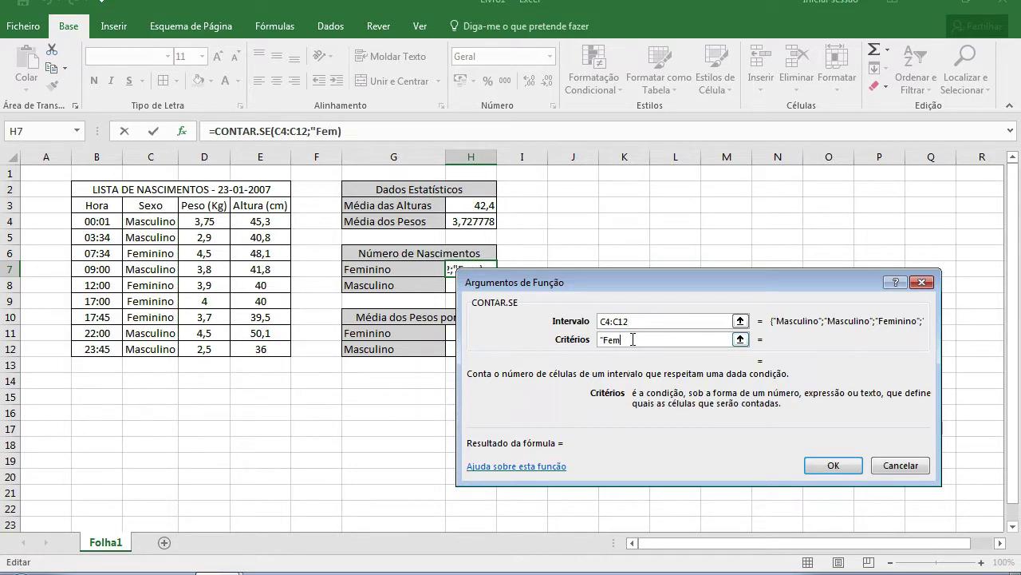
{"action": "type", "text": "inino\""}
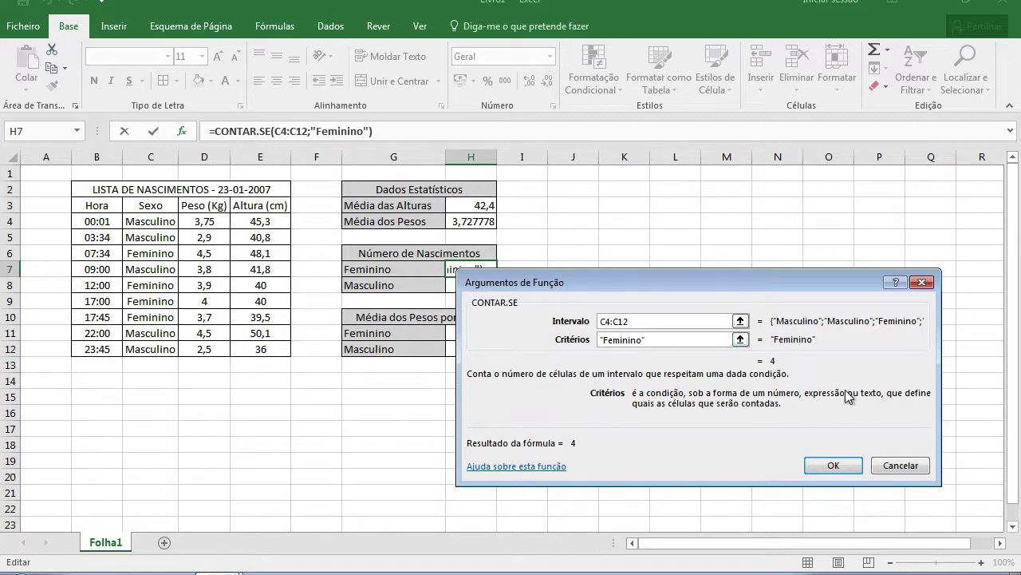
{"action": "left_click", "coordinate": [836, 465]}
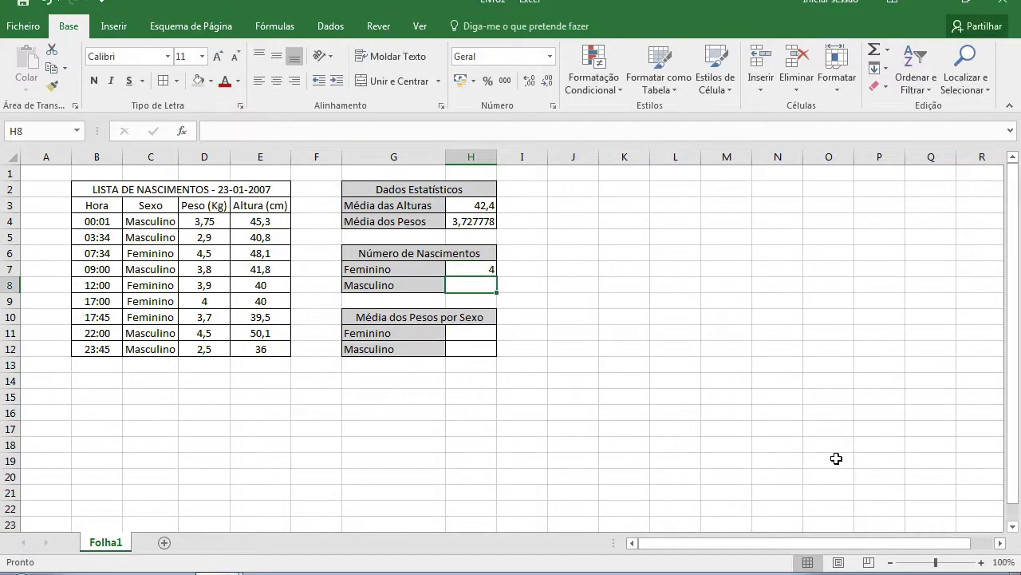
- Enter =CONTAR.SE(C4:C12;"Masculino") in H8, counting 5 male births
{"action": "left_click", "coordinate": [182, 131]}
{"action": "left_click", "coordinate": [770, 505]}
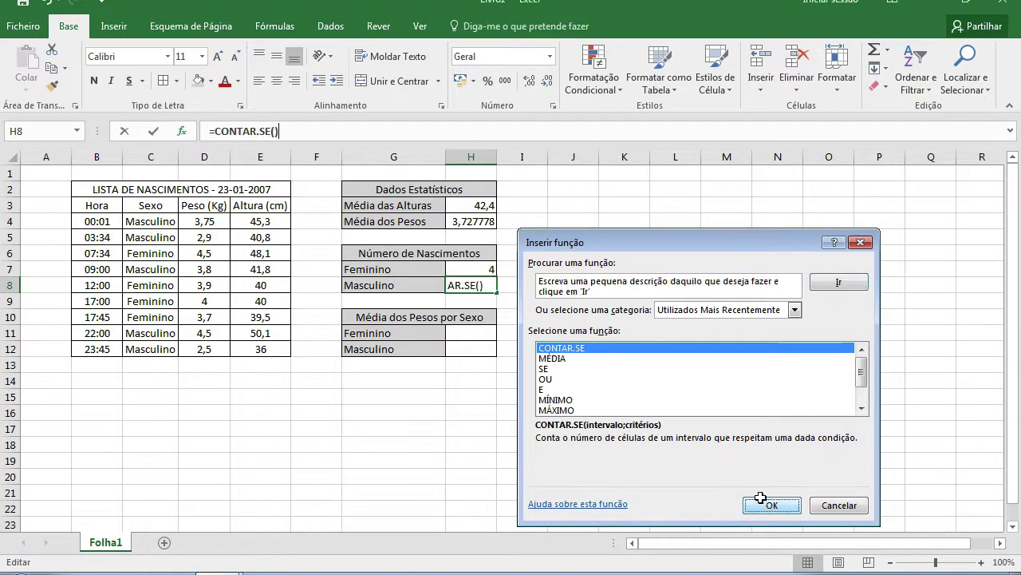
{"action": "left_click_drag", "start_coordinate": [151, 226], "coordinate": [151, 349]}
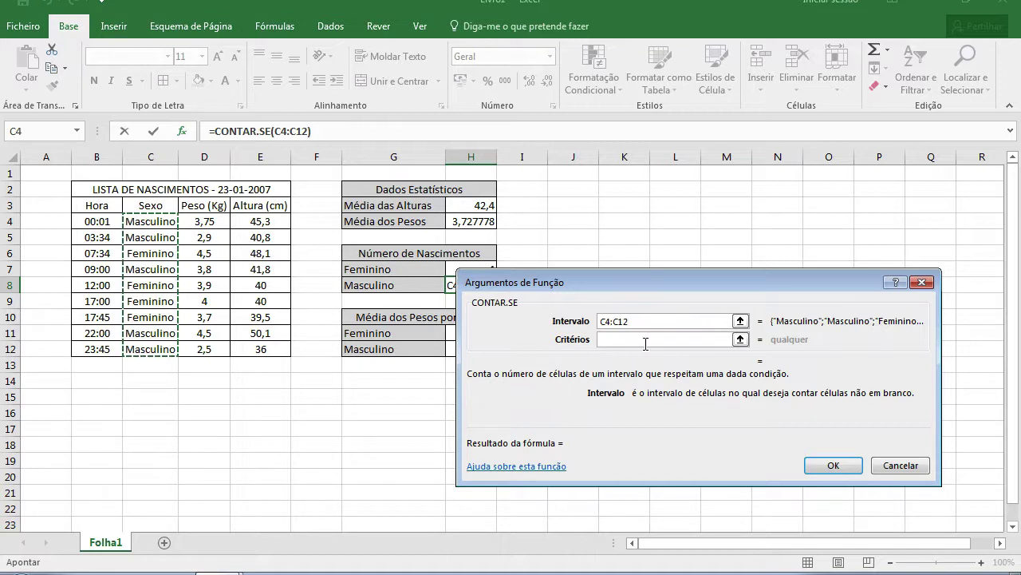
{"action": "left_click", "coordinate": [645, 343]}
{"action": "type", "text": "\"Mascul"}
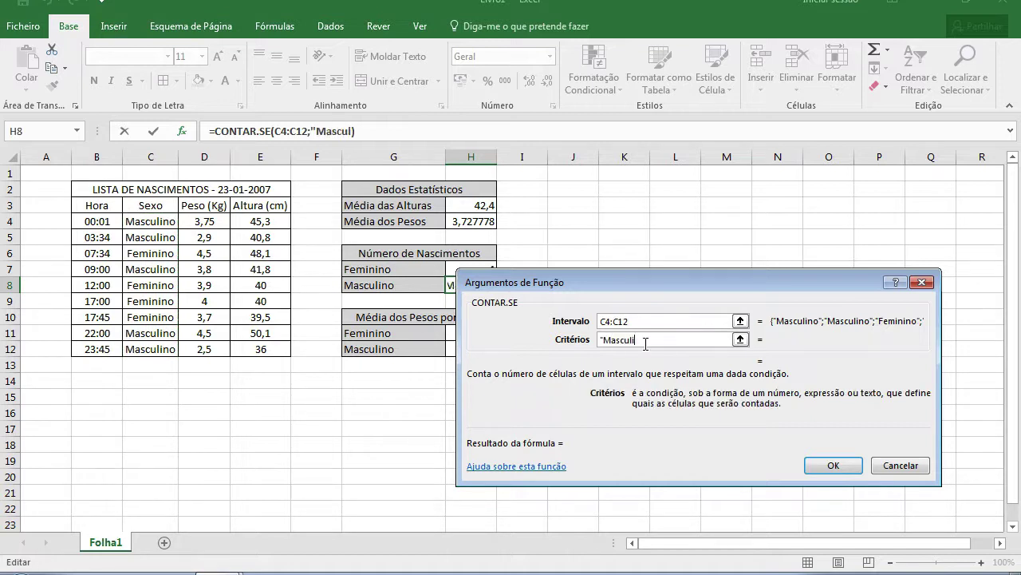
{"action": "type", "text": "ino\""}
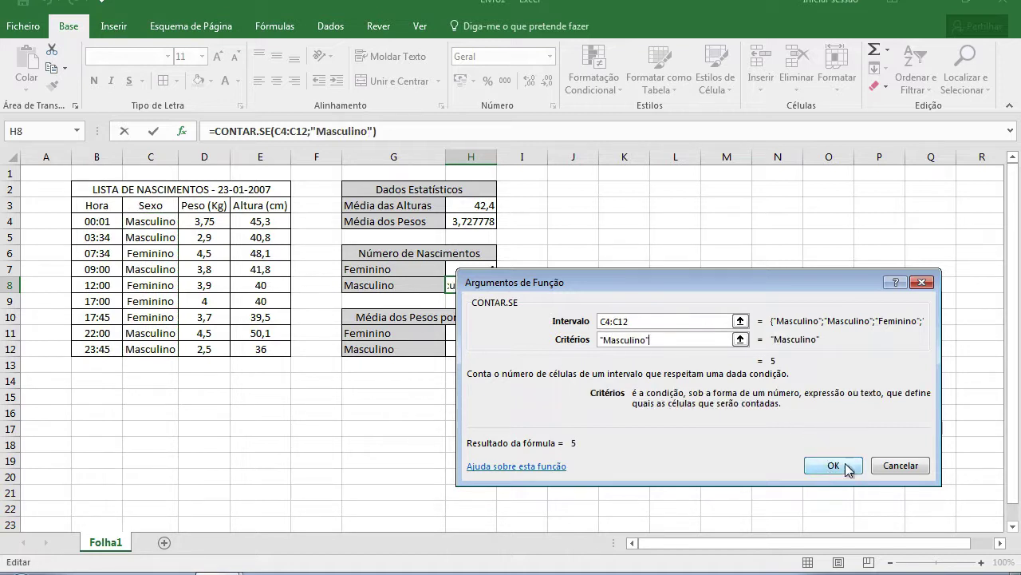
{"action": "left_click", "coordinate": [835, 466]}
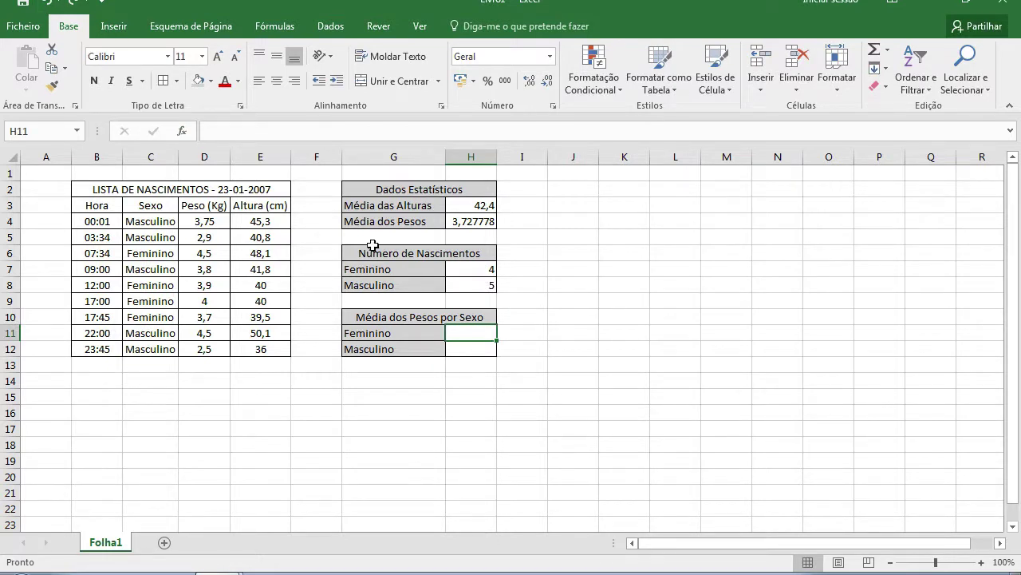
- Enter =MÉDIA.SE(C4:C12;"Feminino";D4:D12) in H11, giving a female average weight of 4,025
{"action": "left_click", "coordinate": [185, 132]}
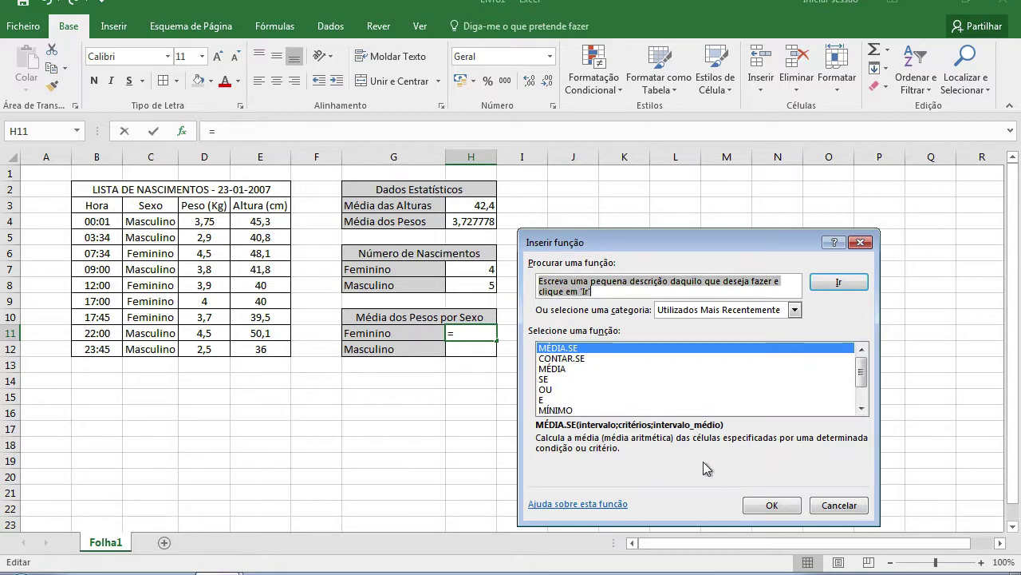
{"action": "left_click", "coordinate": [762, 504]}
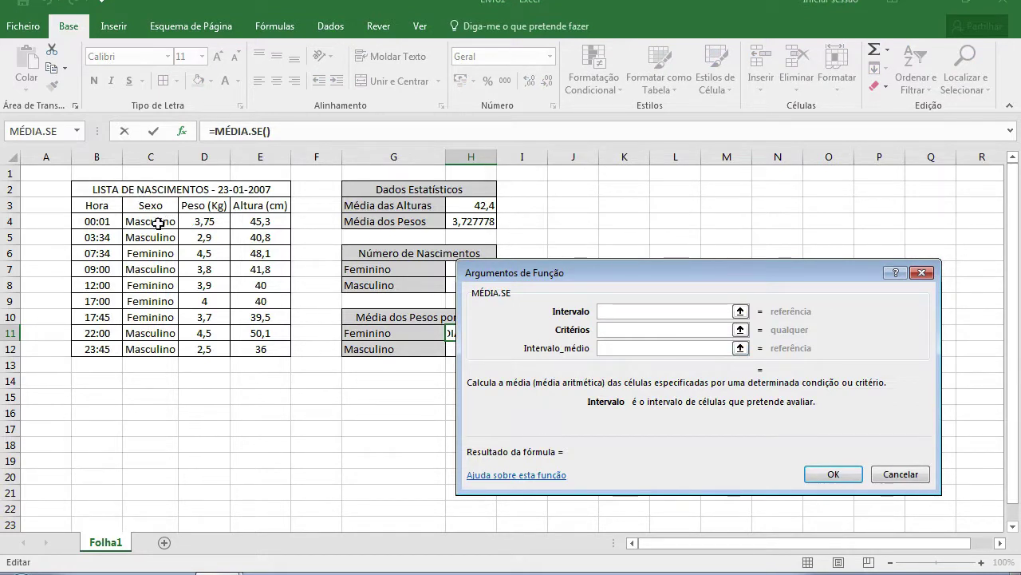
{"action": "left_click_drag", "start_coordinate": [158, 221], "coordinate": [162, 349]}
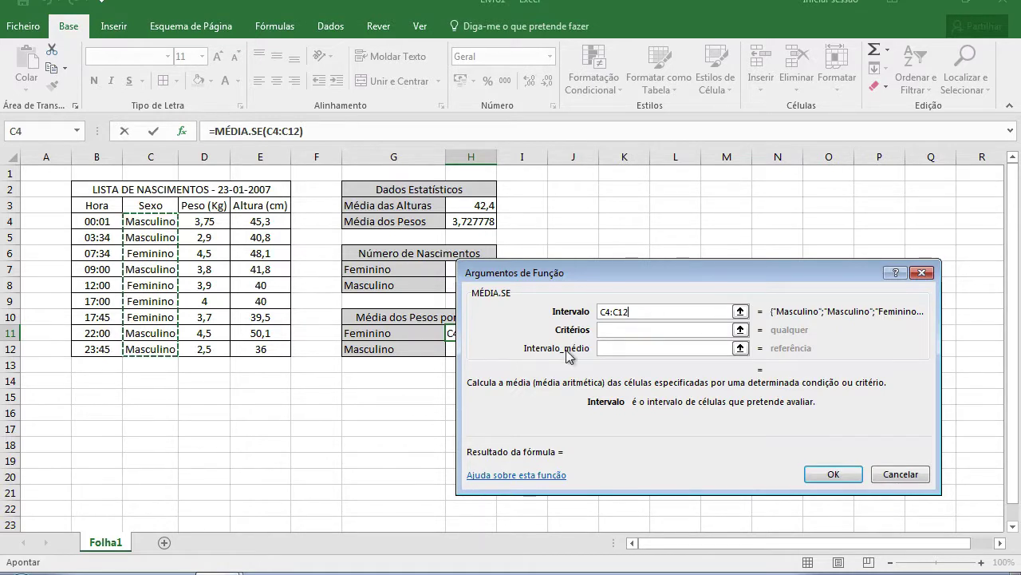
{"action": "left_click", "coordinate": [632, 324]}
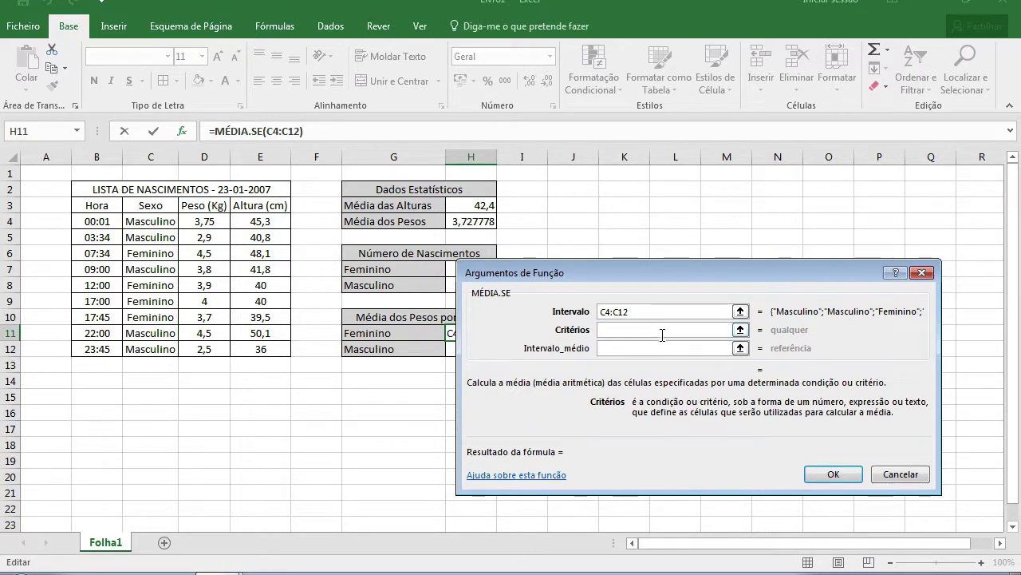
{"action": "type", "text": "\"Fem"}
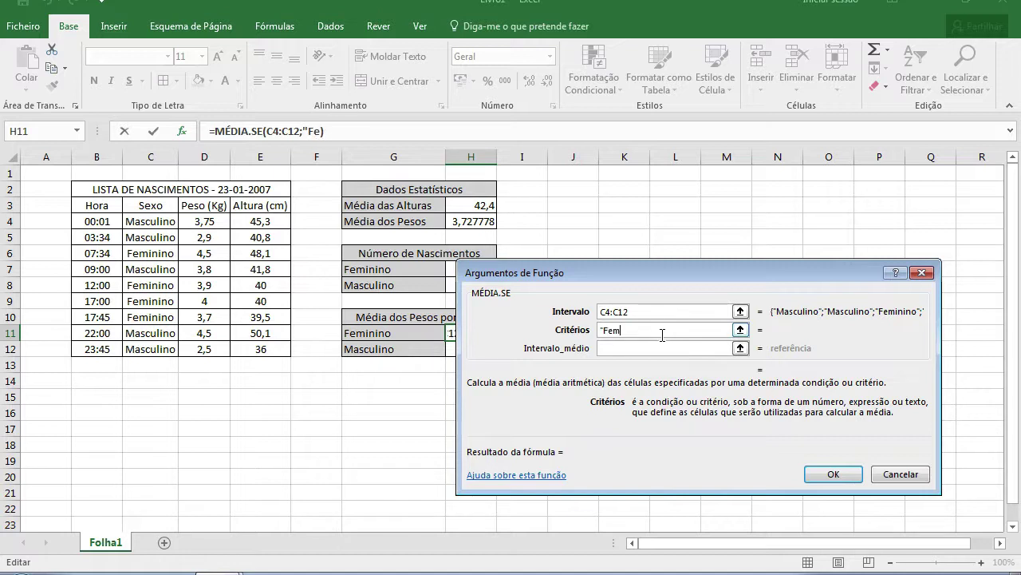
{"action": "type", "text": "inino\""}
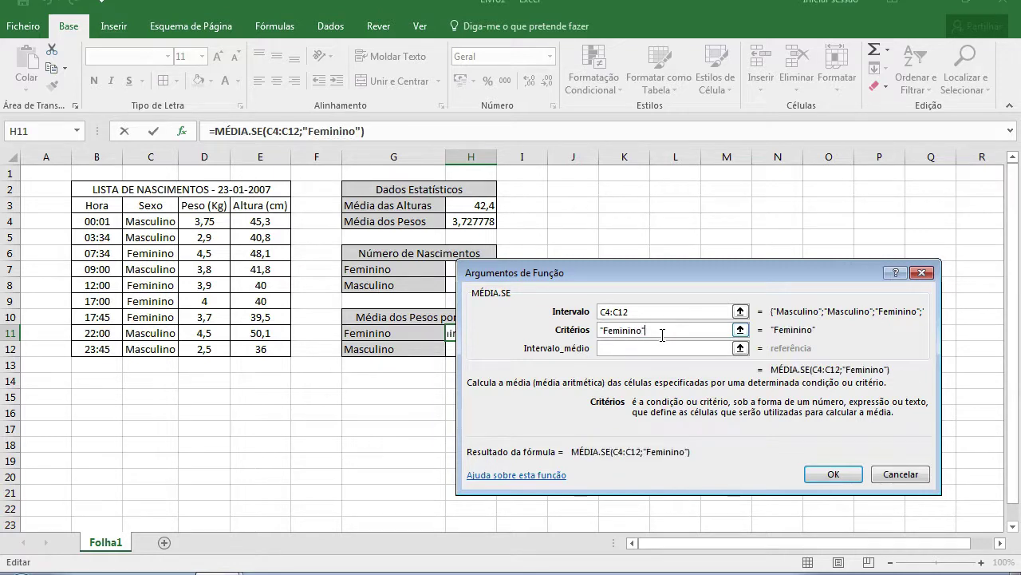
{"action": "left_click", "coordinate": [671, 351]}
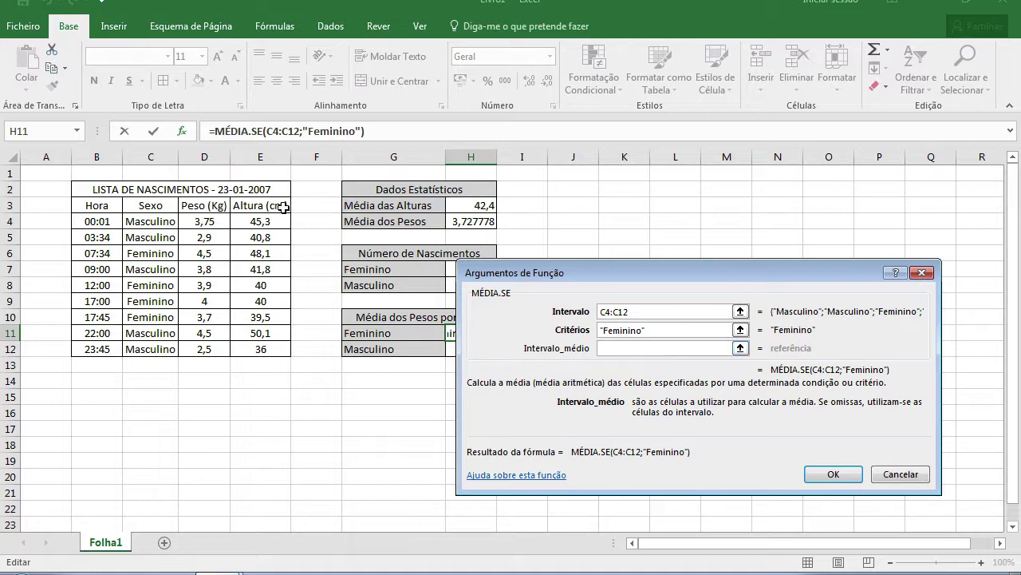
{"action": "left_click_drag", "start_coordinate": [214, 225], "coordinate": [218, 353]}
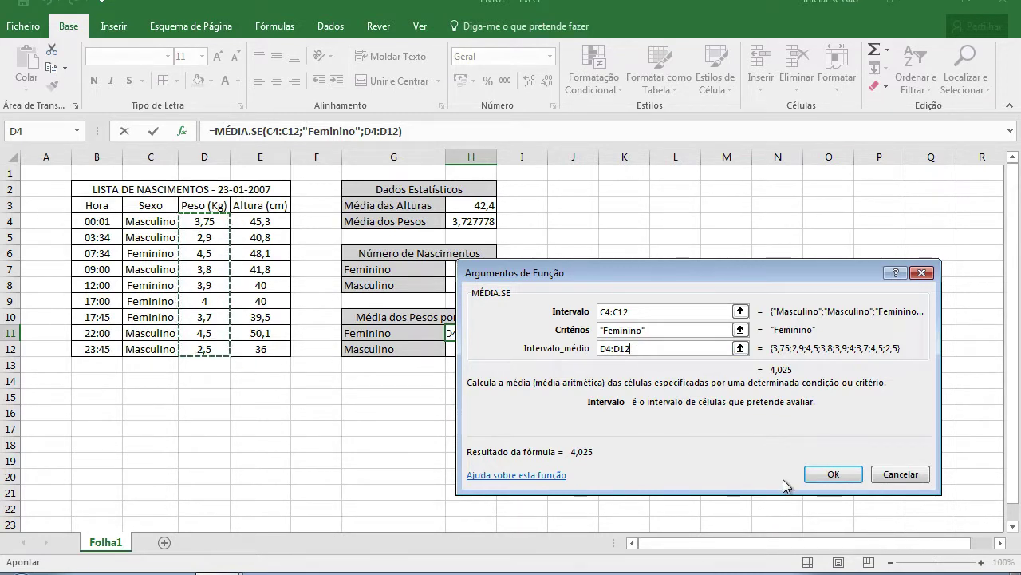
{"action": "left_click", "coordinate": [833, 474]}
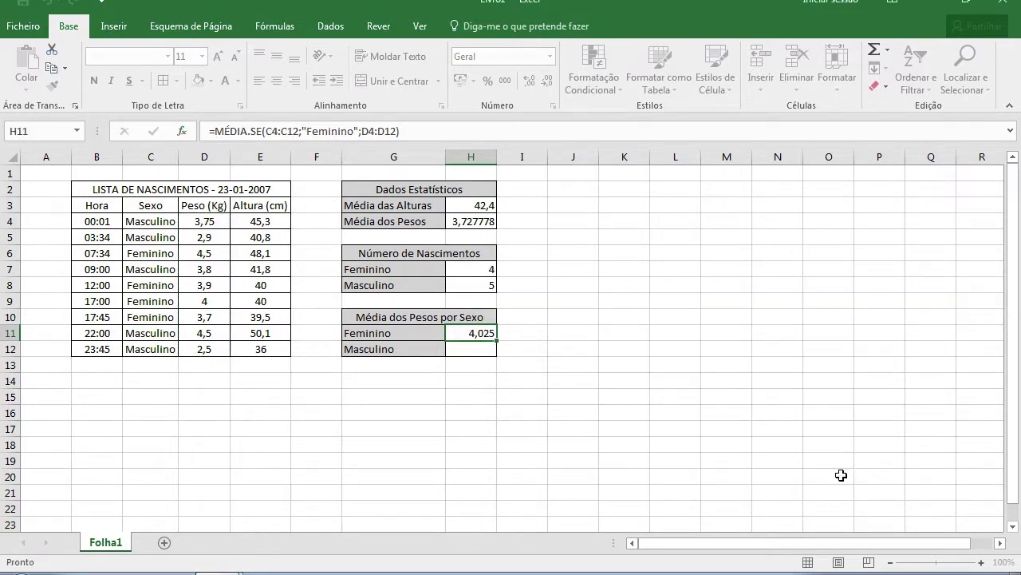
- Enter =MÉDIA.SE(C4:C12;"Masculino";D4:D12) in H12, giving a male average weight of 3,49
{"action": "left_click", "coordinate": [475, 349]}
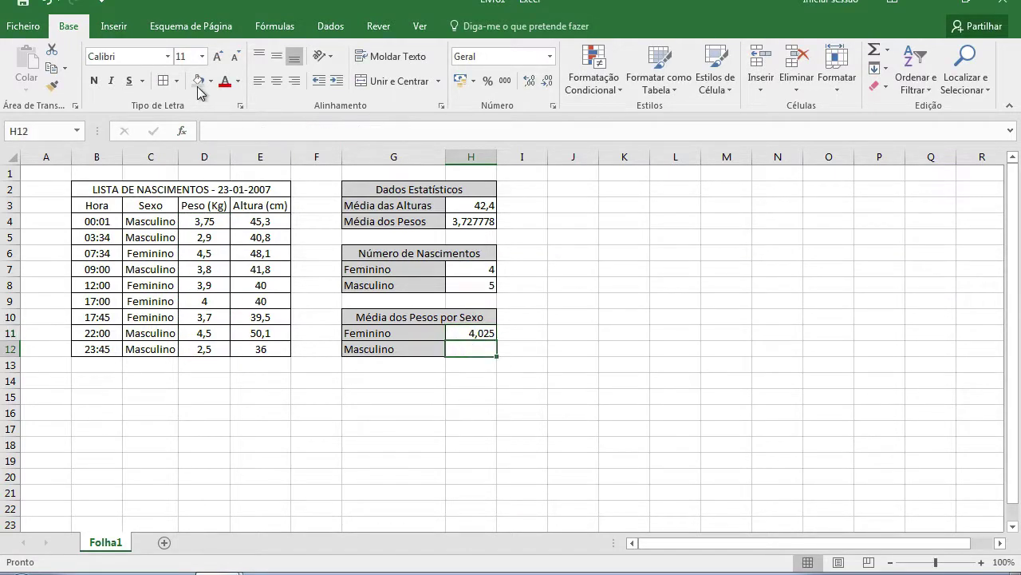
{"action": "left_click", "coordinate": [182, 131]}
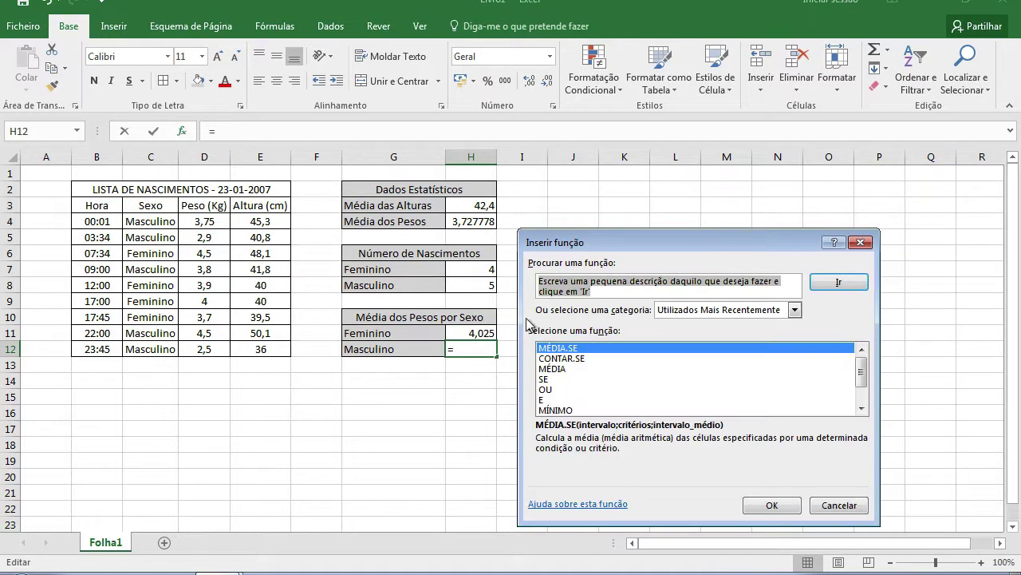
{"action": "left_click", "coordinate": [778, 505]}
{"action": "left_click_drag", "start_coordinate": [150, 221], "coordinate": [152, 349]}
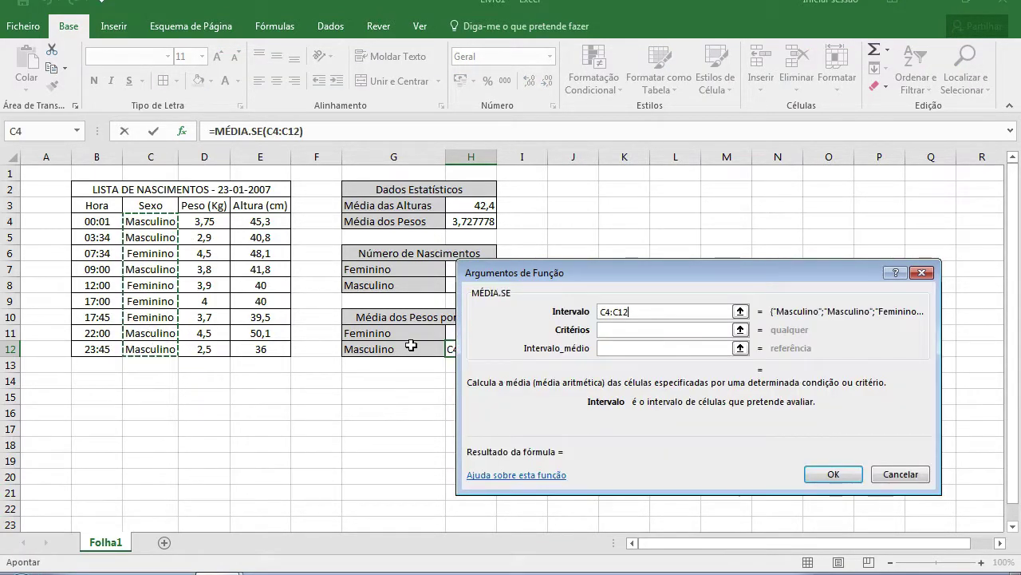
{"action": "left_click", "coordinate": [652, 329]}
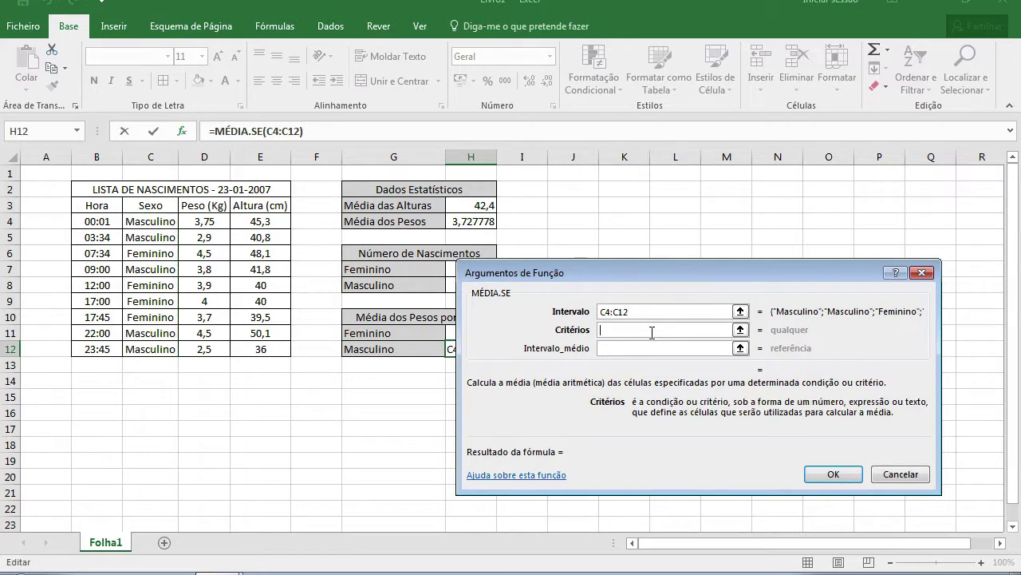
{"action": "type", "text": "Masculino"}
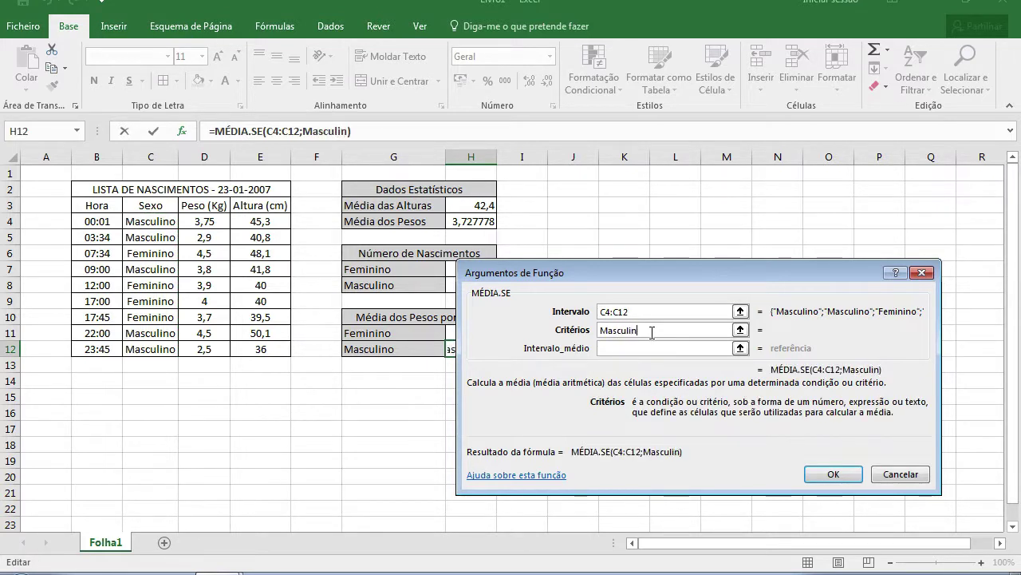
{"action": "key", "text": "Tab"}
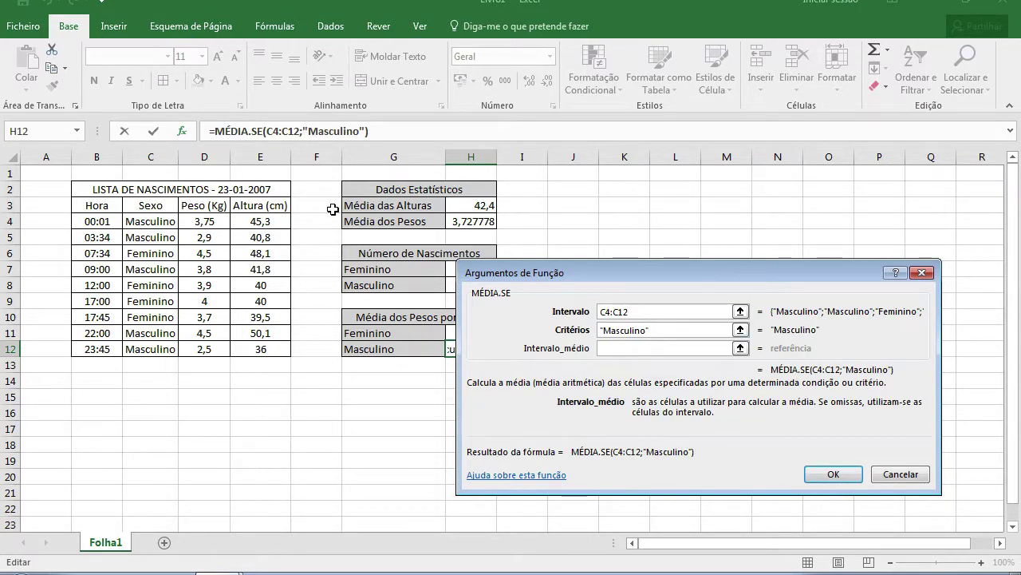
{"action": "left_click_drag", "start_coordinate": [201, 220], "coordinate": [210, 352]}
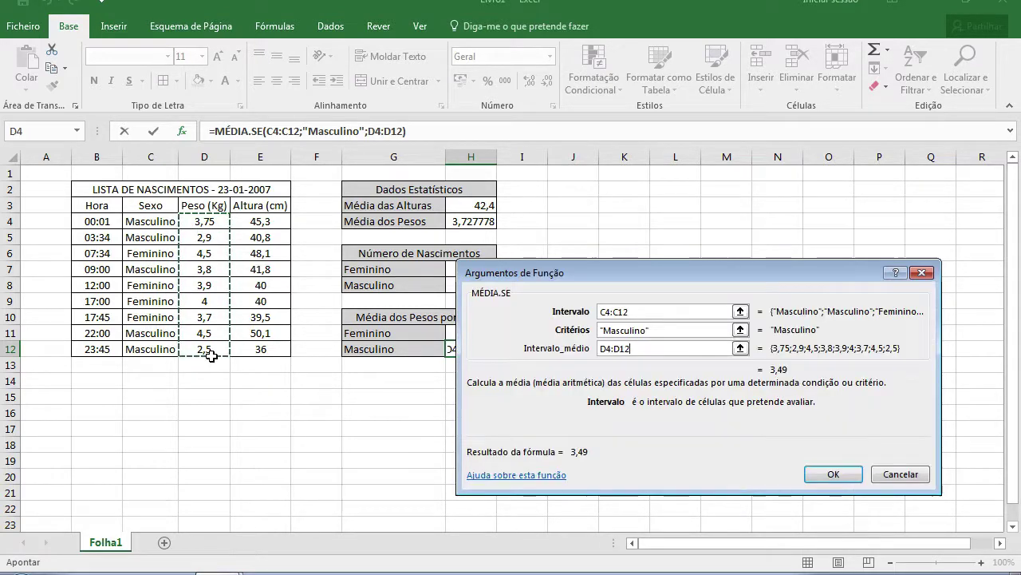
{"action": "left_click", "coordinate": [835, 474]}
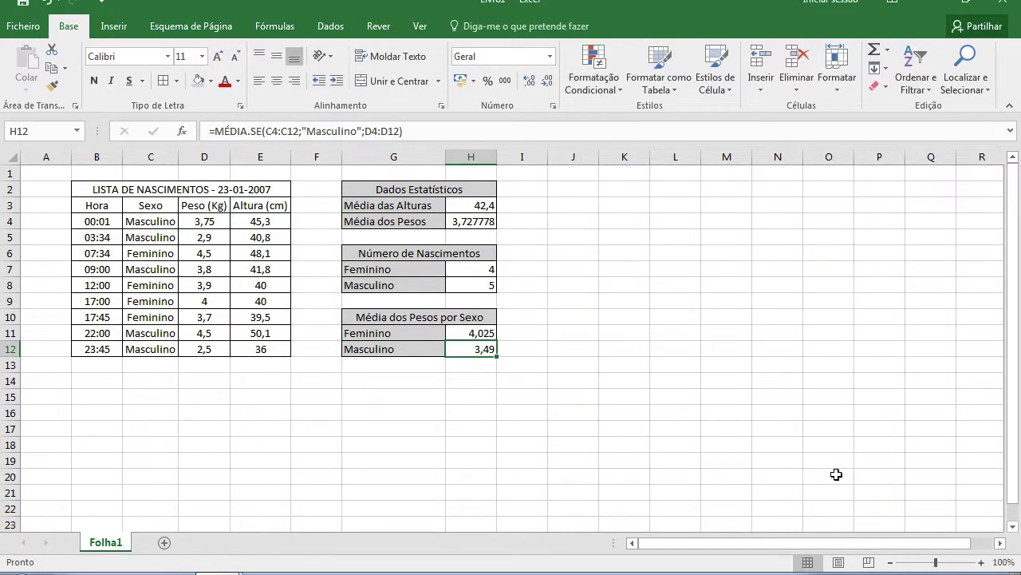
- Change the Folha1 sheet tab name to 'Ficha 17'
{"action": "left_click", "coordinate": [615, 316]}
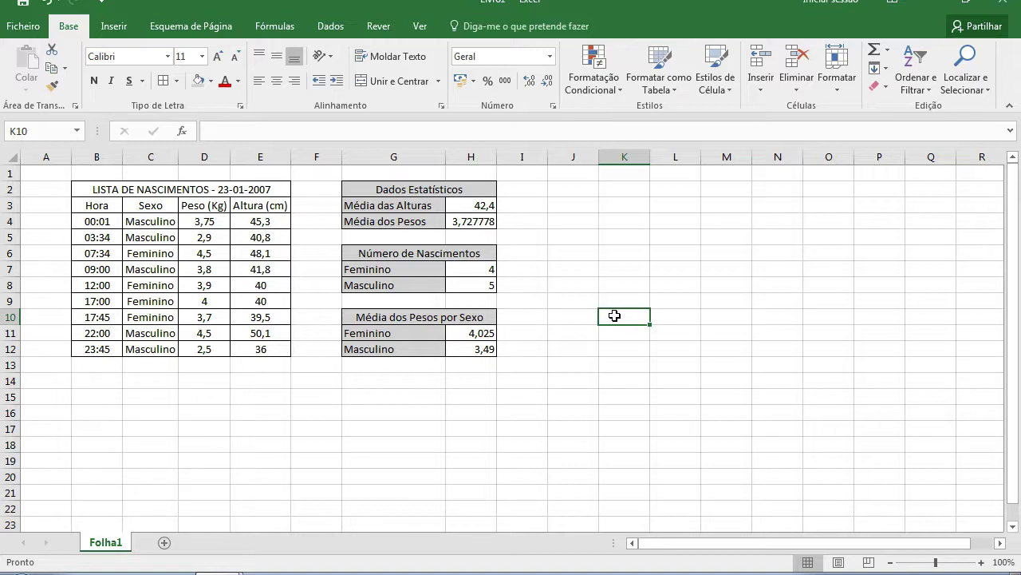
{"action": "double_click", "coordinate": [110, 544]}
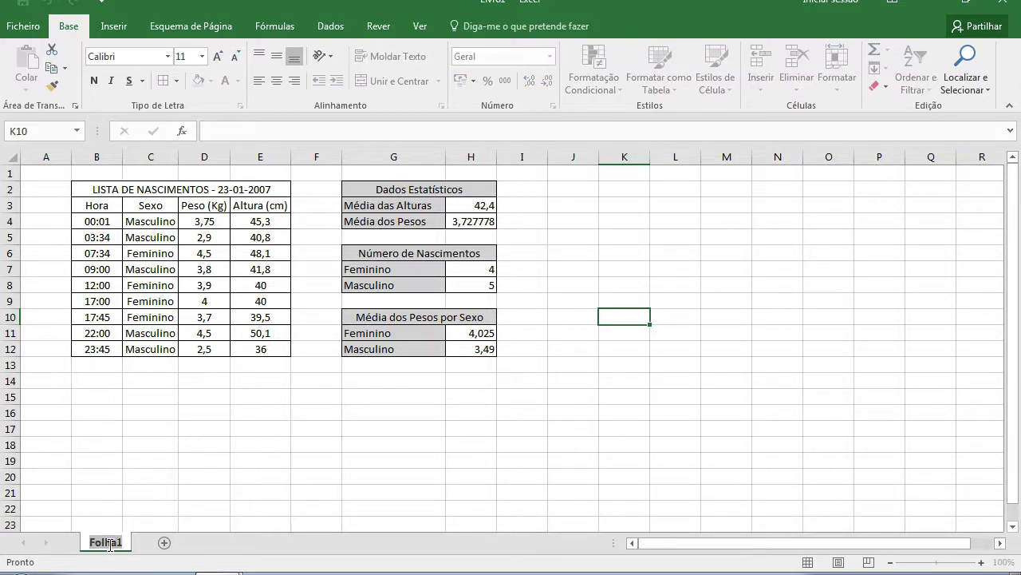
{"action": "type", "text": "F"}
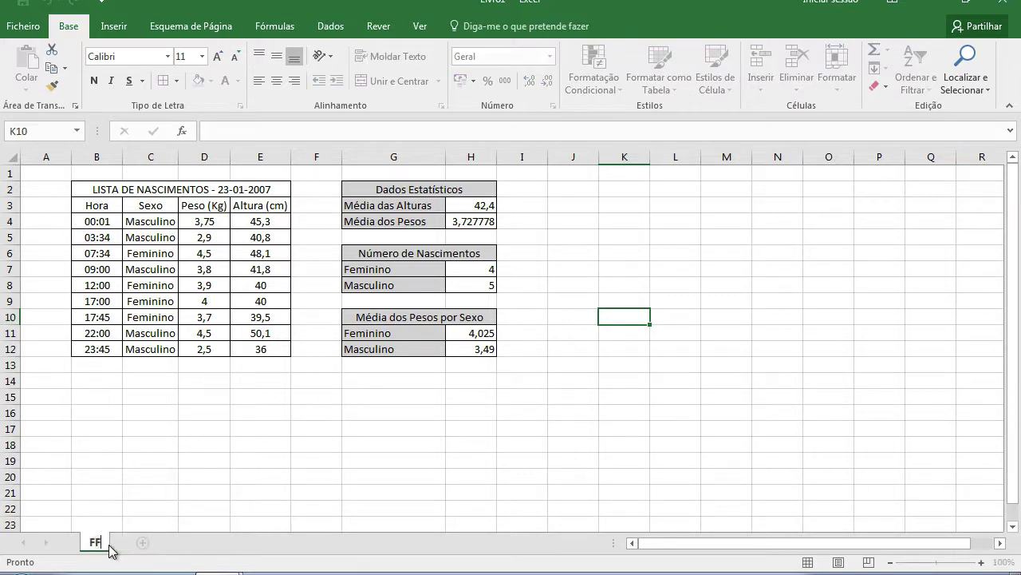
{"action": "type", "text": "icha 1"}
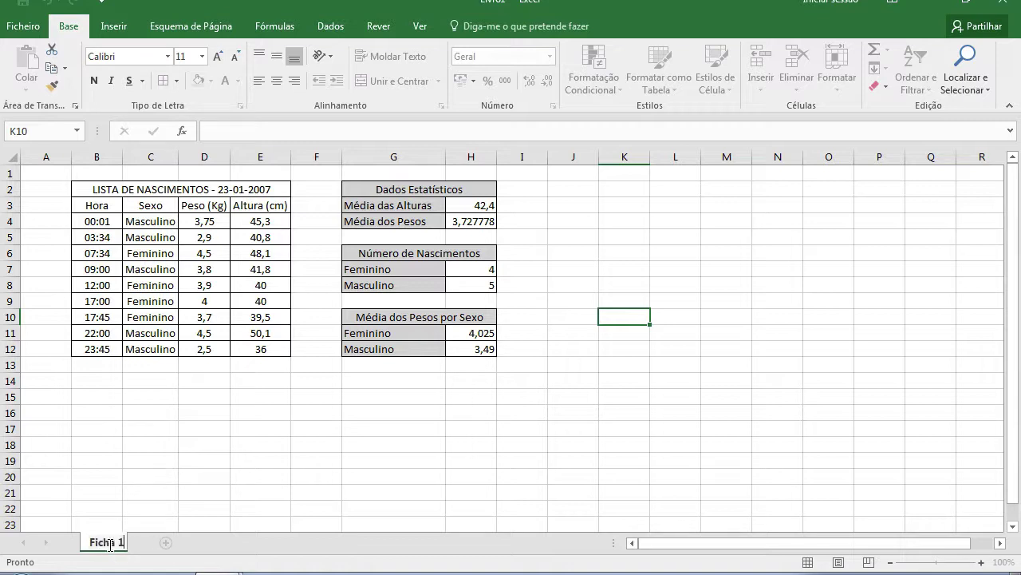
{"action": "type", "text": "7"}
{"action": "key", "text": "Return"}
{"action": "left_click", "coordinate": [622, 399]}
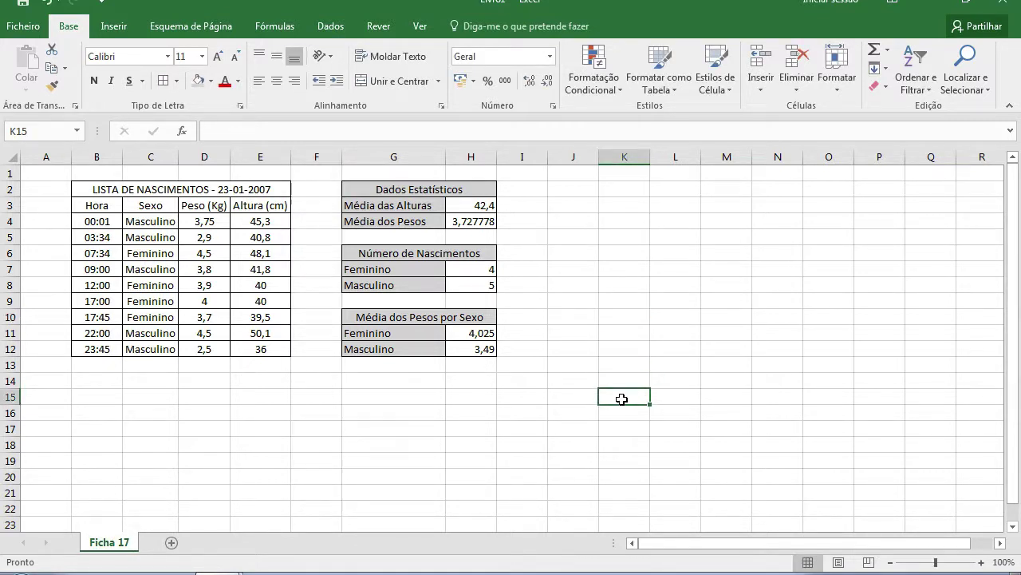